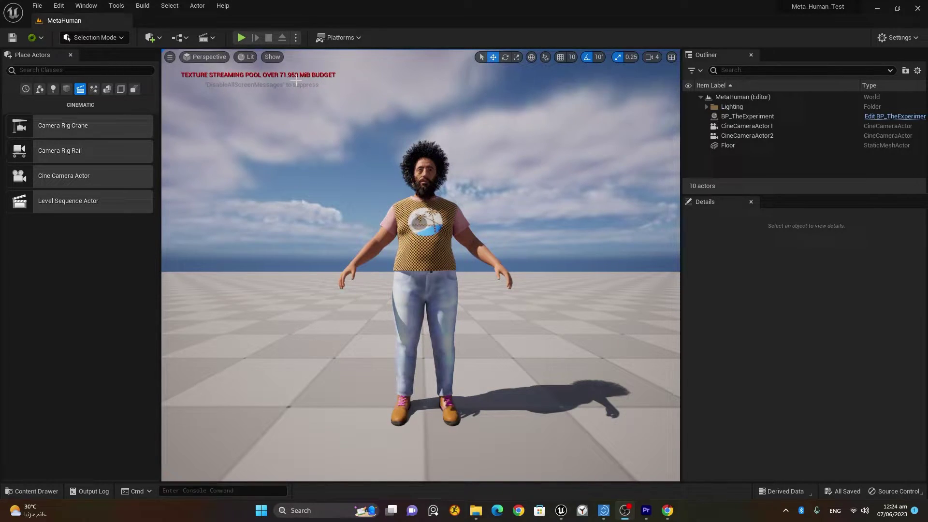
Run the console command r.streaming.poolsize 15000 to enlarge the texture streaming pool.
left_click(212, 492)
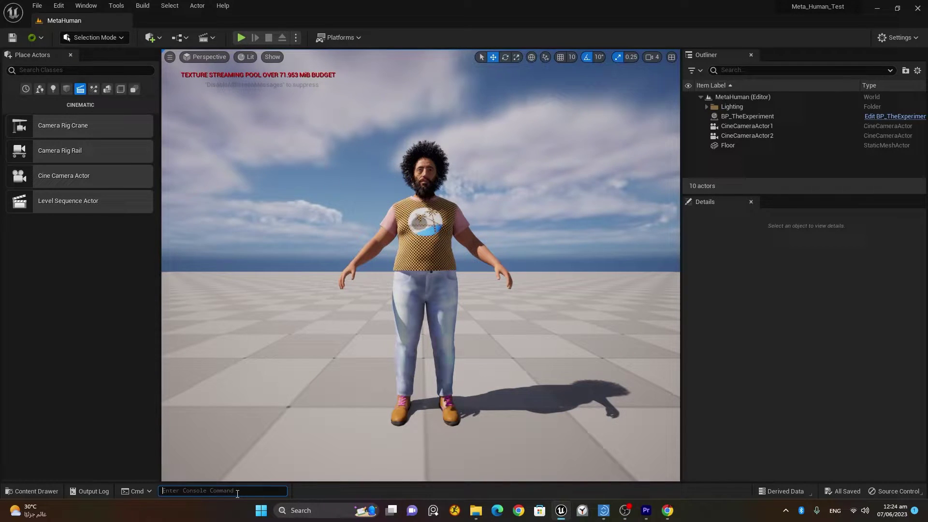
type("r")
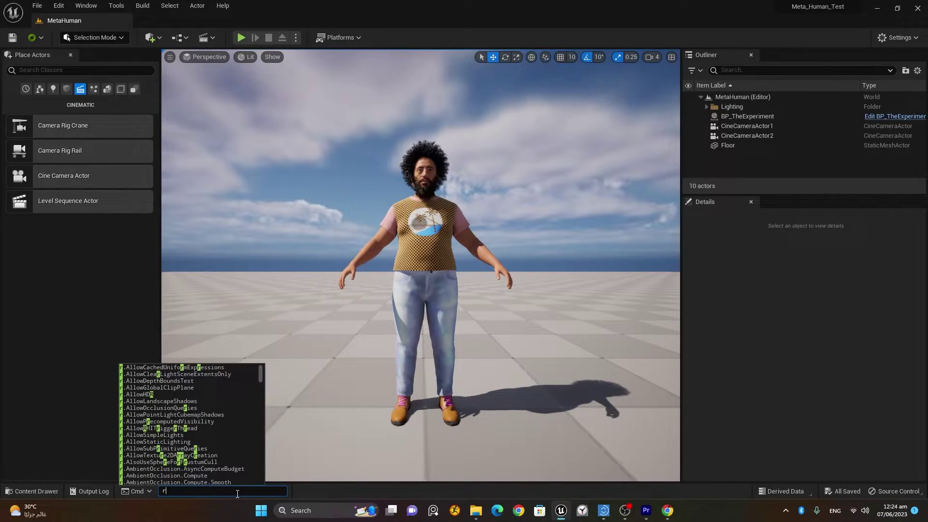
type(".s")
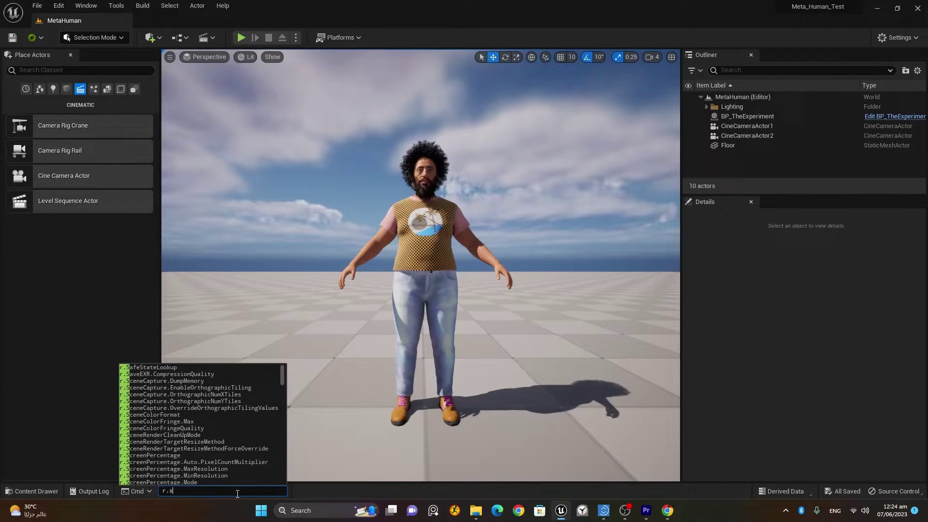
type("treaming")
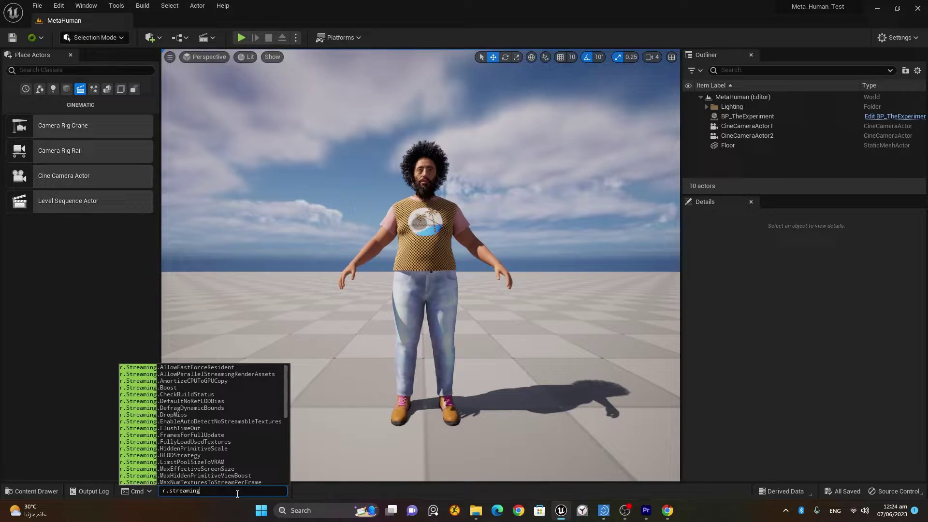
type(".poo")
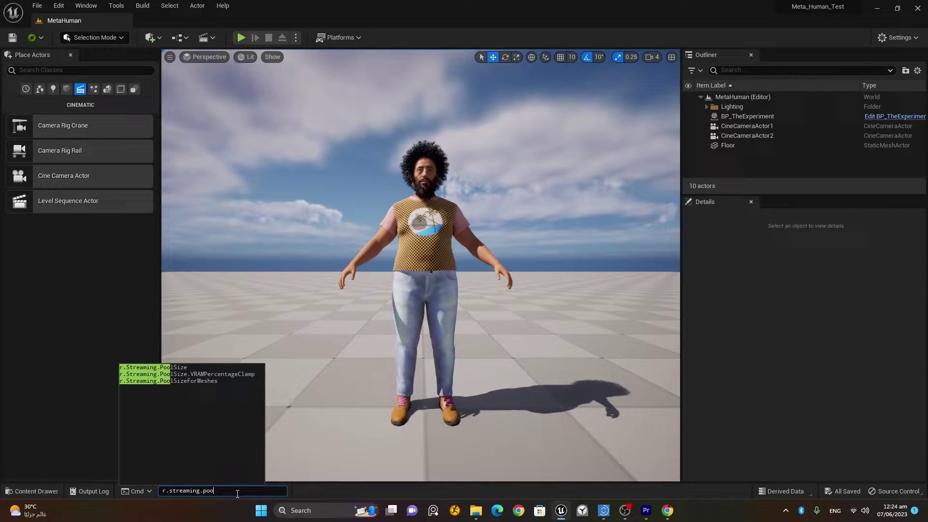
type("lsize")
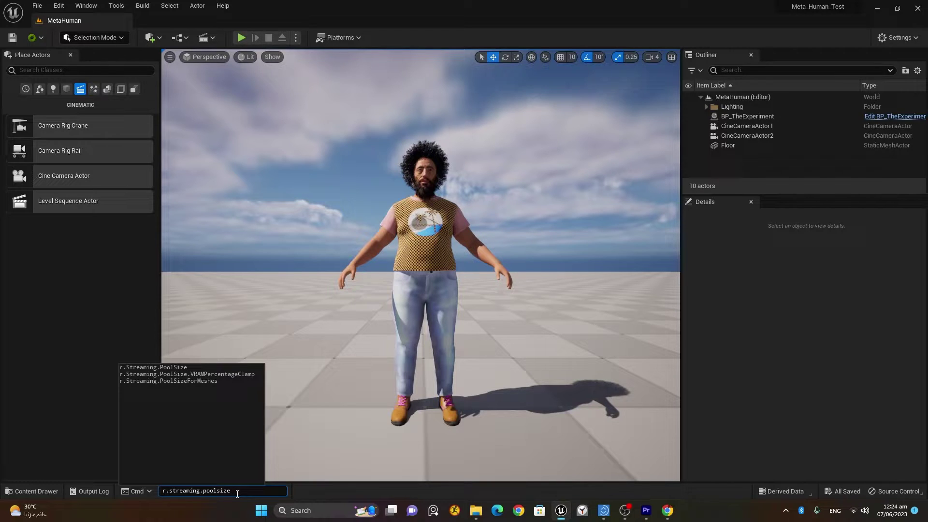
type(" 15000")
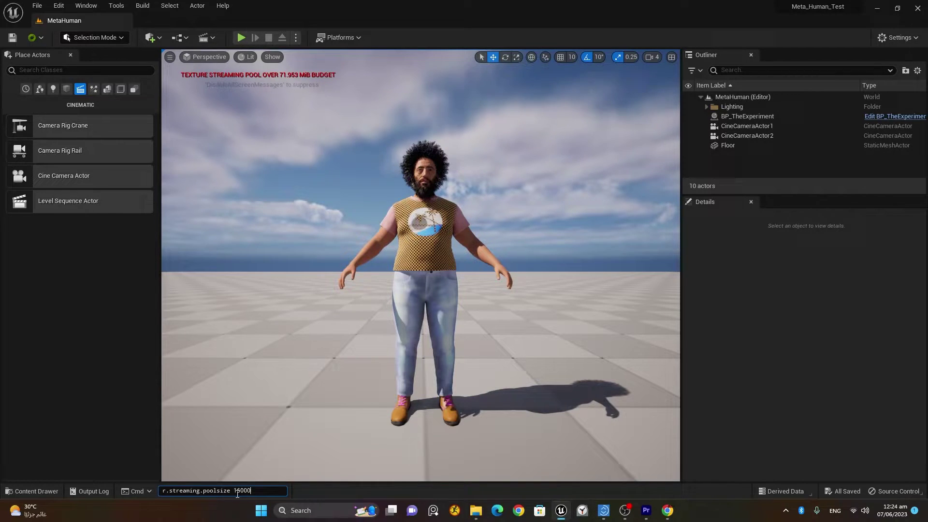
key("Return")
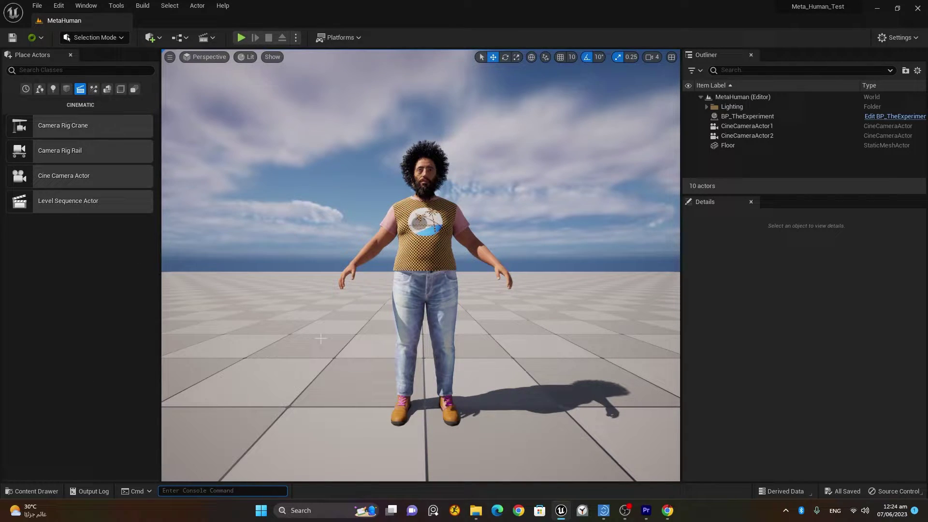
Create a Cinematics Level Sequence in the Levels folder named Blended_Animation.
mouse_move(320, 339)
right_mouse_down()
mouse_move(298, 333)
mouse_move(334, 332)
right_mouse_up()
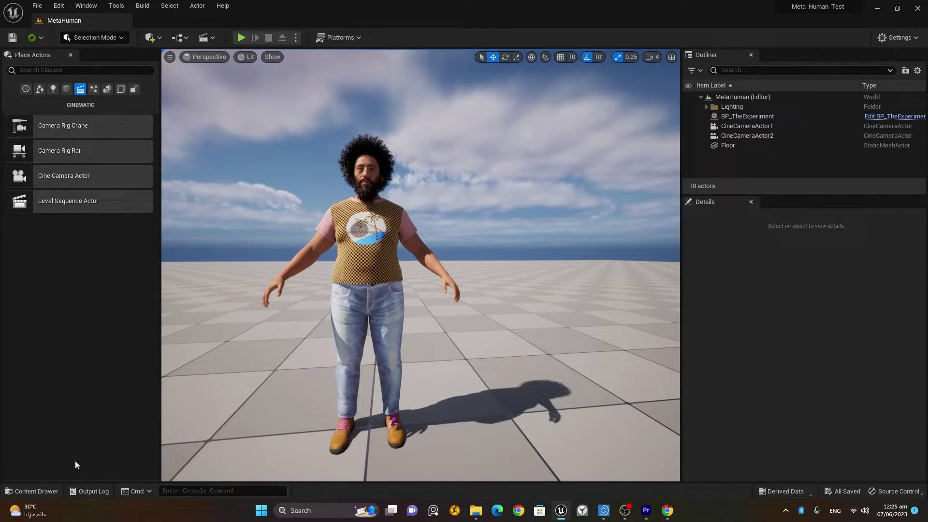
left_click(47, 492)
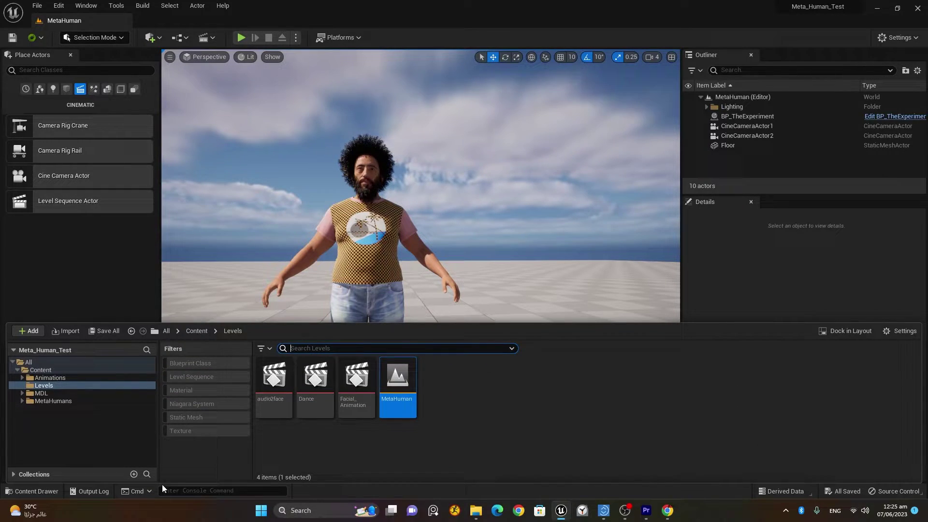
right_click(441, 380)
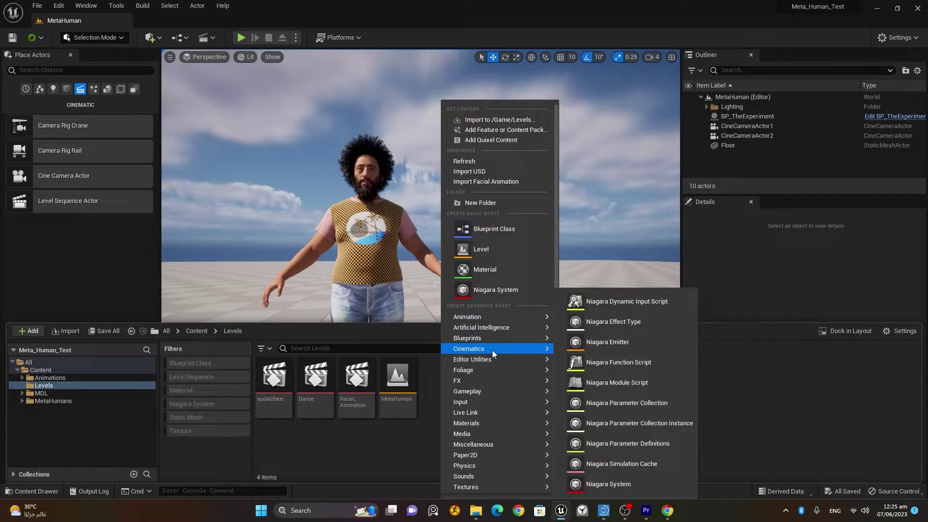
mouse_move(492, 351)
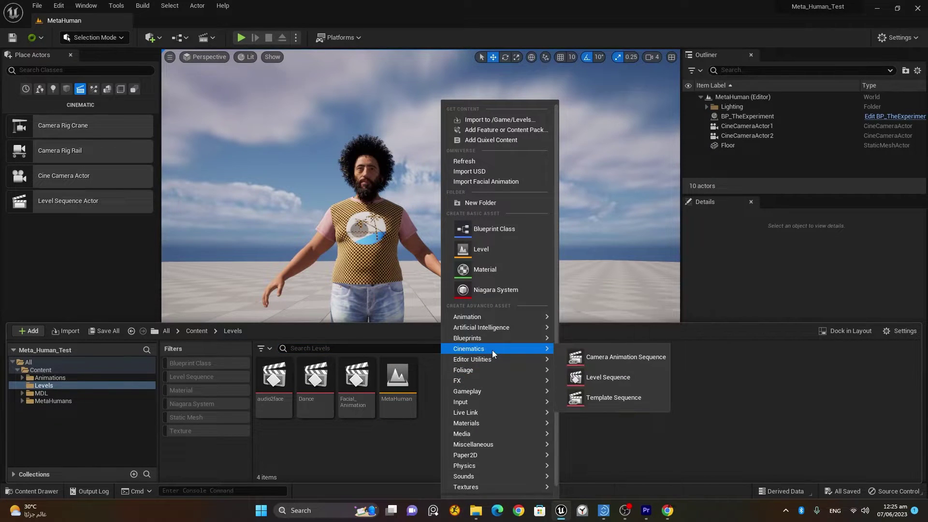
left_click(625, 381)
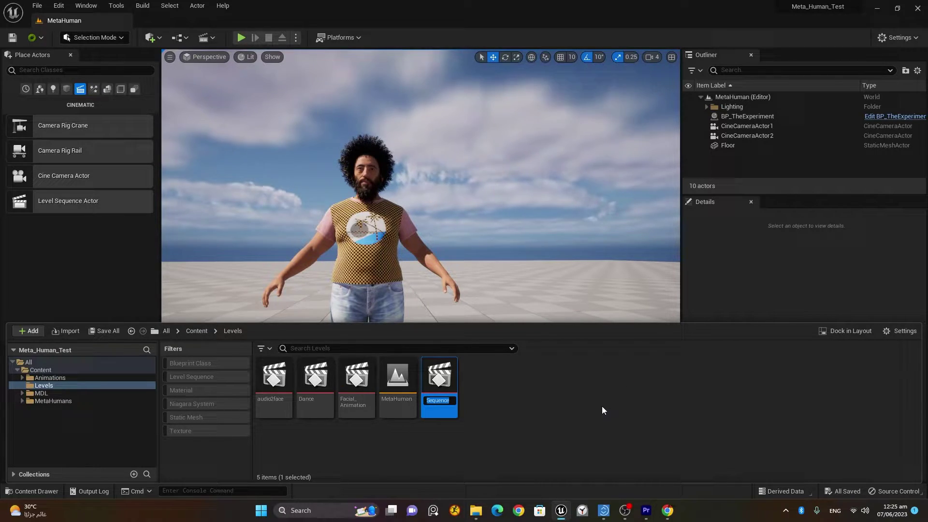
type("B")
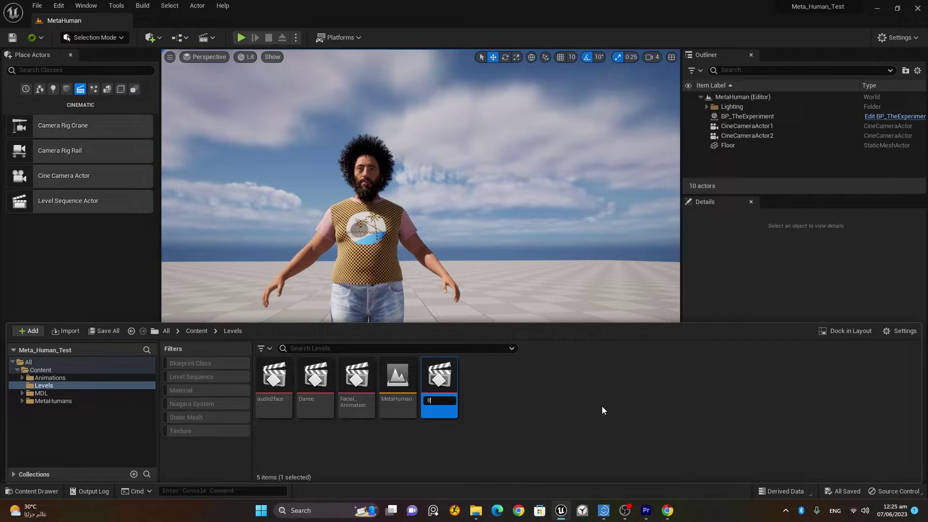
type("lende")
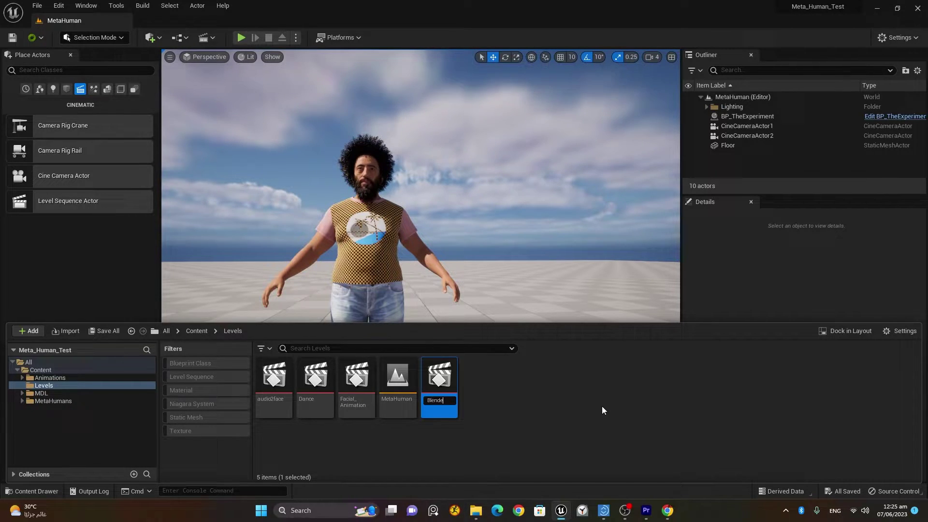
type("d")
key("BackSpace")
key("BackSpace")
key("BackSpace")
key("BackSpace")
key("BackSpace")
key("BackSpace")
key("BackSpace")
type("Ani")
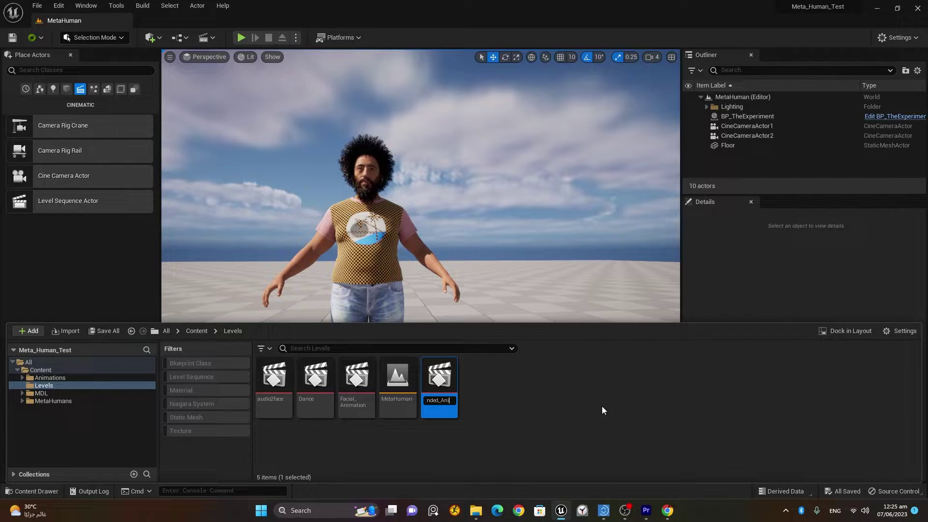
type("mation")
key("Return")
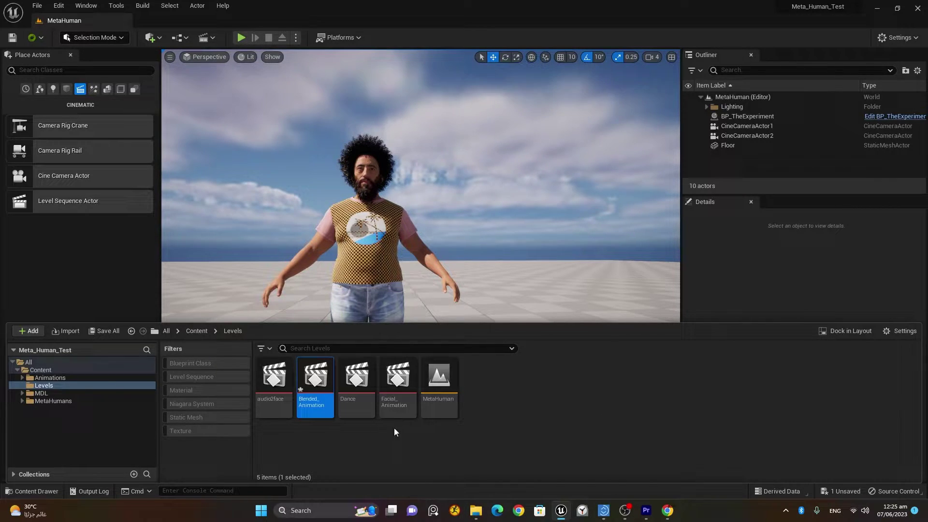
Open Blended_Animation in Sequencer and add the BP_TheExperiment MetaHuman as an actor.
double_click(315, 382)
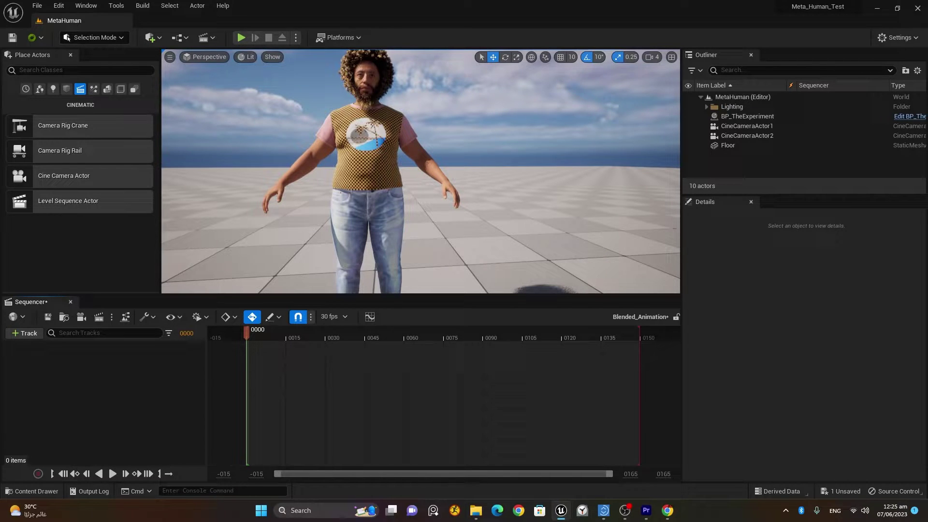
scroll(471, 155, "down", 5)
left_click_drag(471, 155, 478, 174)
mouse_move(387, 216)
left_mouse_down()
mouse_move(401, 213)
mouse_move(411, 191)
mouse_move(392, 215)
mouse_move(401, 211)
mouse_move(384, 210)
left_mouse_up()
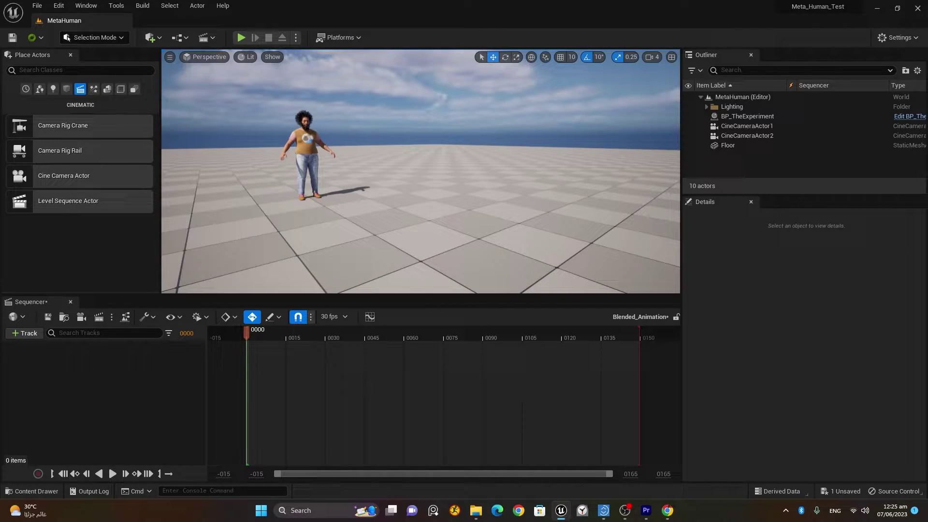
left_click(320, 161)
left_click(24, 333)
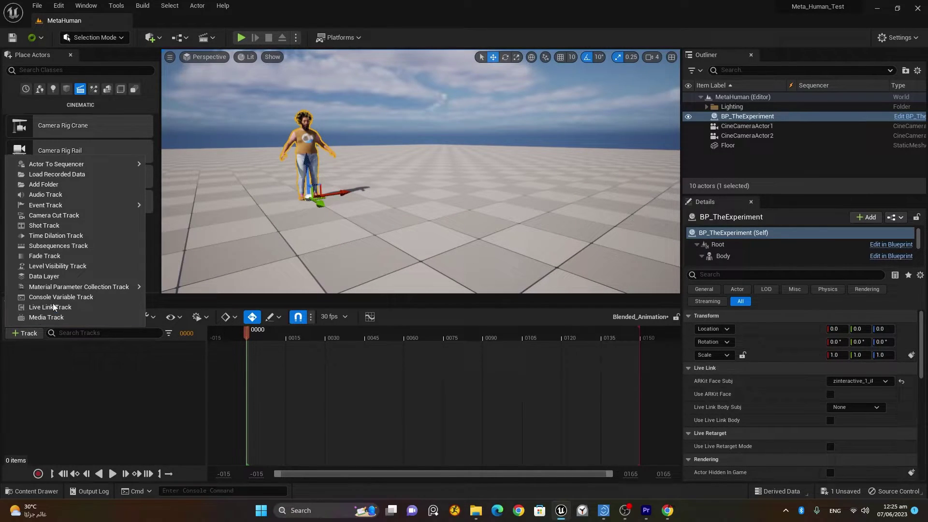
mouse_move(54, 164)
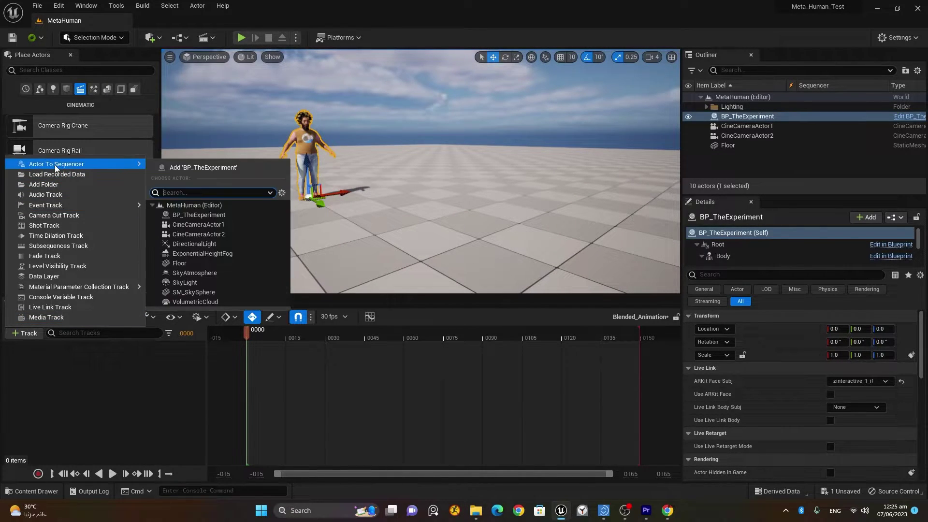
left_click(202, 168)
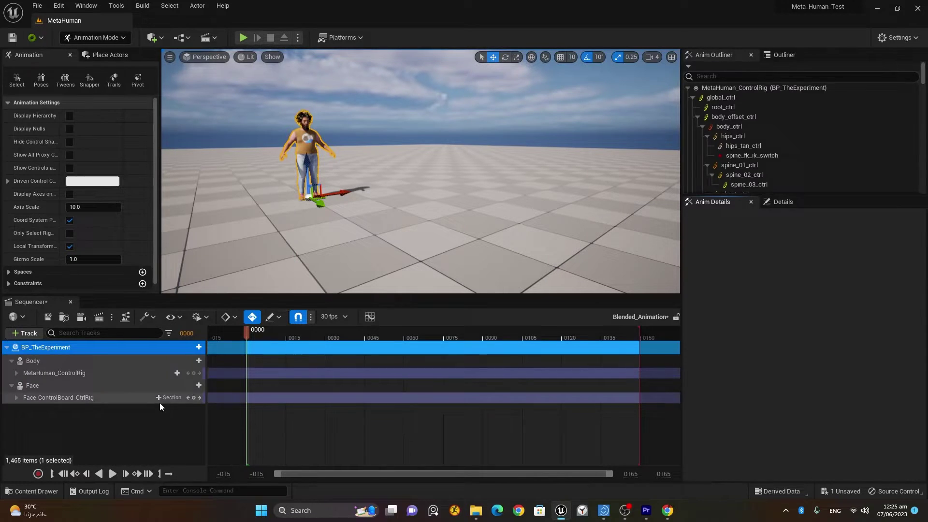
Delete the MetaHuman_ControlRig body track and the Face_ControlBoard_CtrlRig face track.
left_click(94, 374)
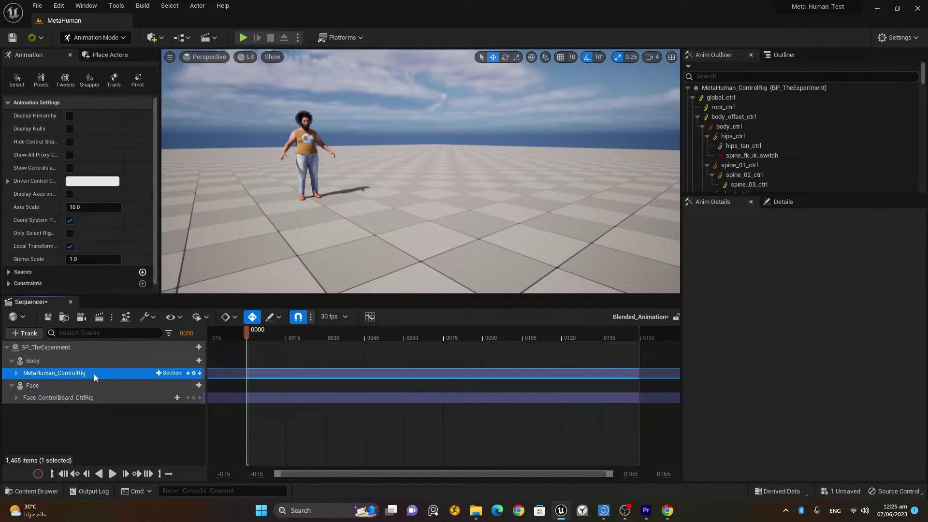
key("Delete")
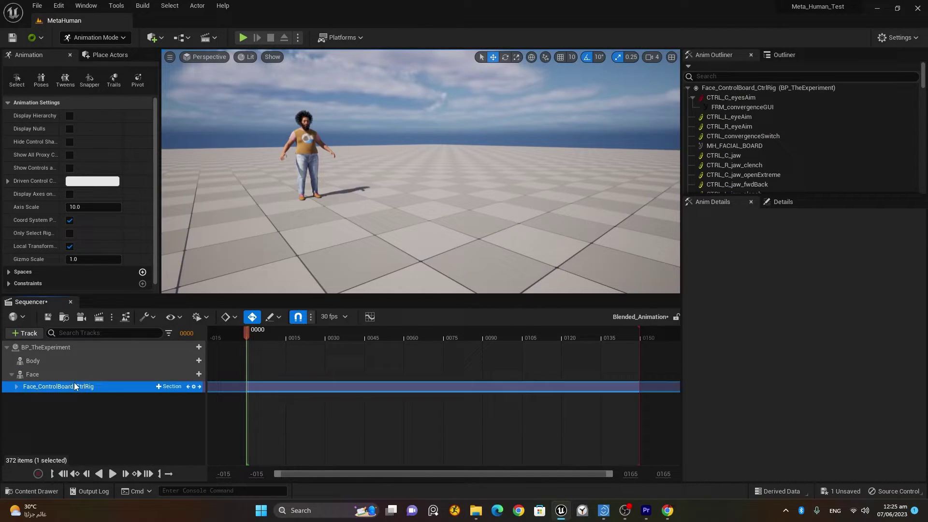
key("Delete")
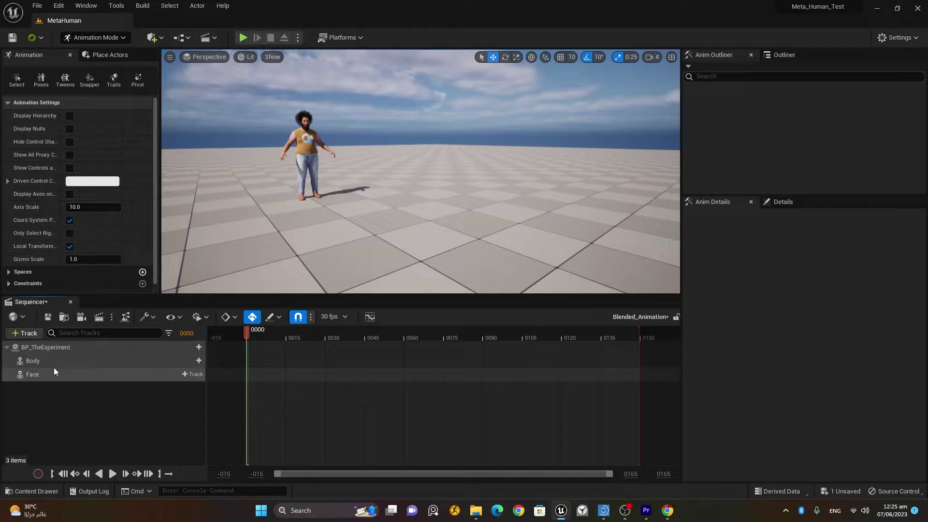
Add the StartWalking_UE animation to the Body track and preview it briefly.
left_click(189, 361)
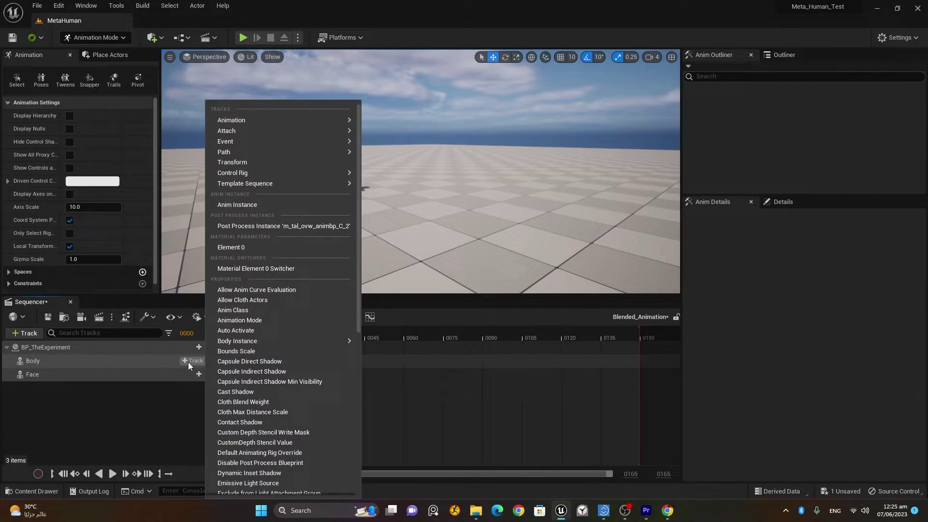
mouse_move(253, 118)
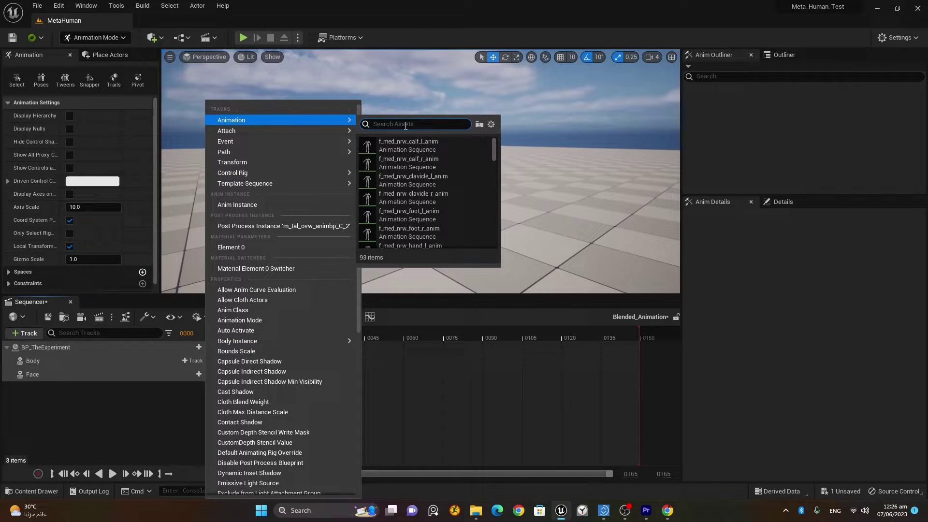
type("start")
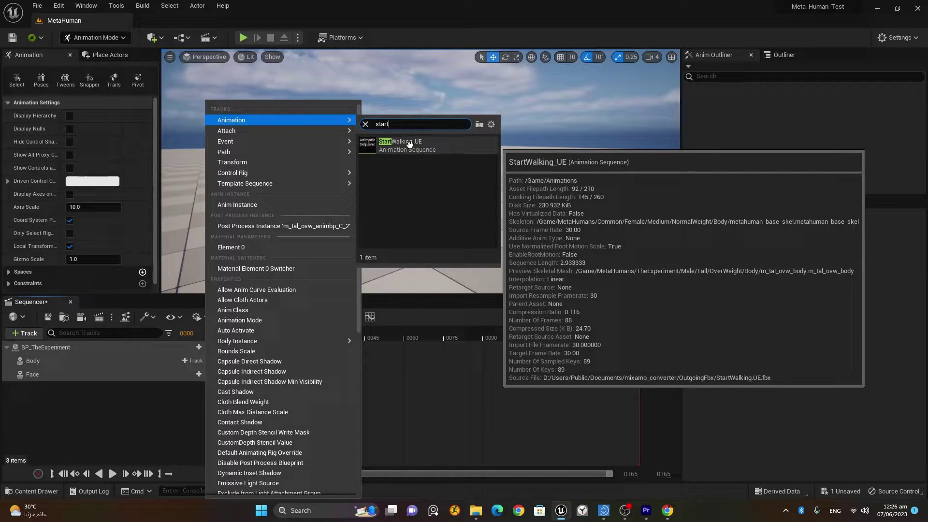
left_click(410, 143)
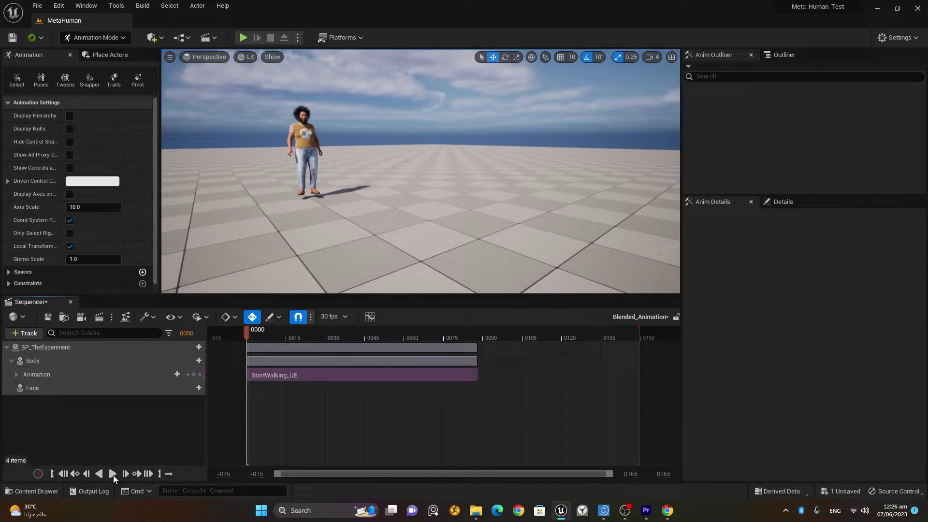
left_click(113, 474)
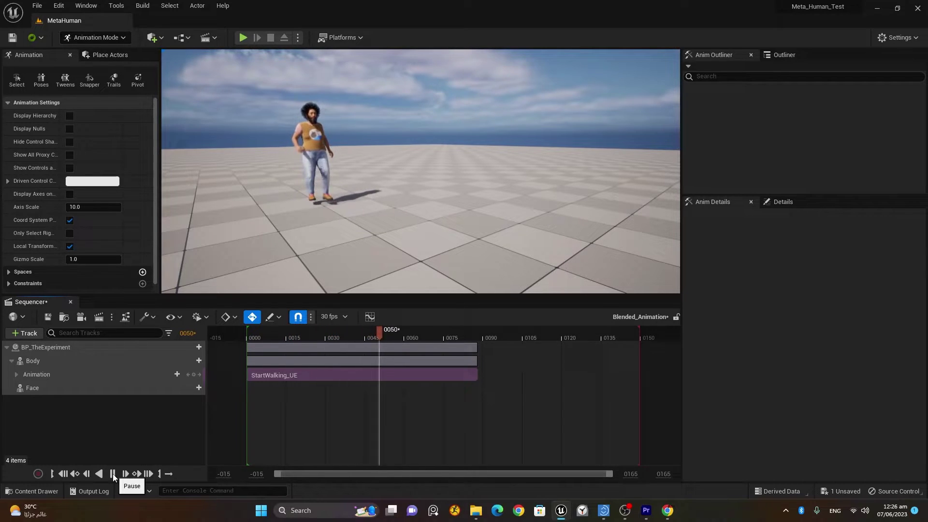
left_click(113, 474)
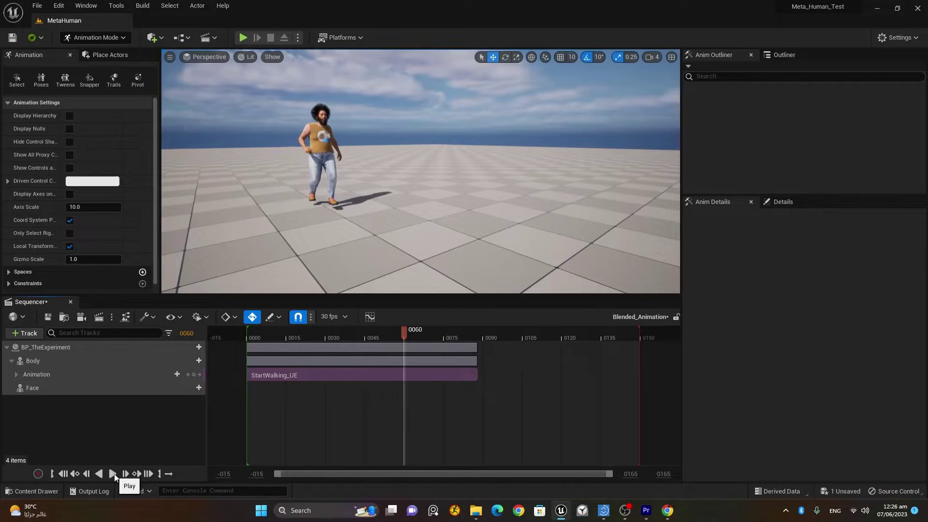
Raise the floor plane to the MetaHuman's feet and replay the sequence from frame 0000.
left_click(378, 254)
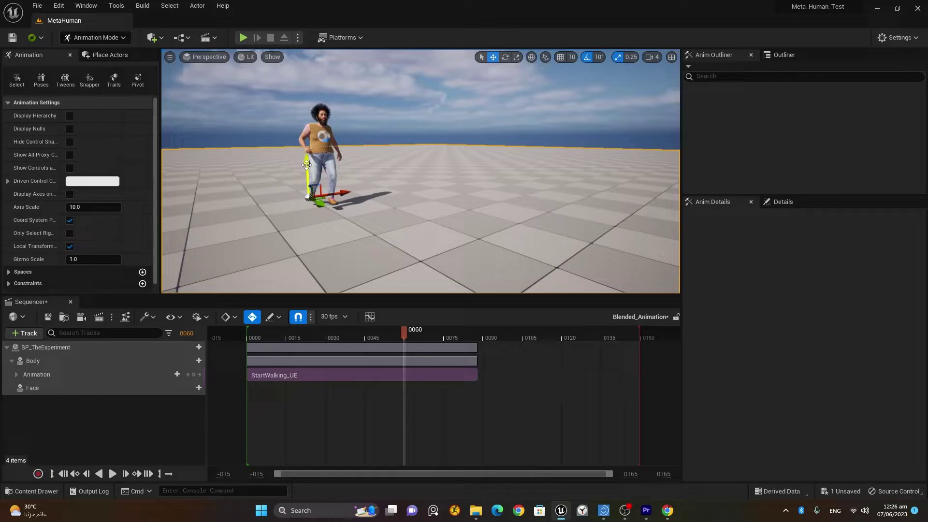
left_click_drag(307, 165, 307, 160)
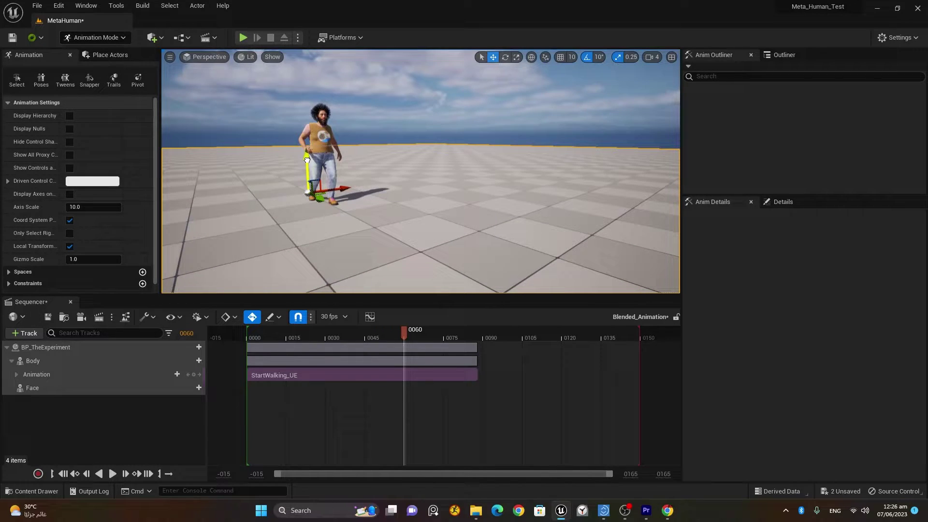
left_click(76, 474)
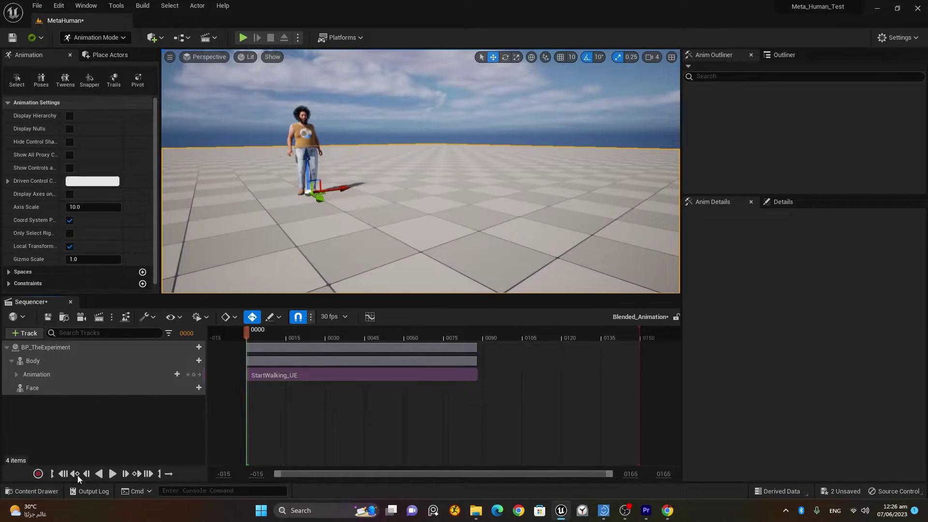
left_click(115, 476)
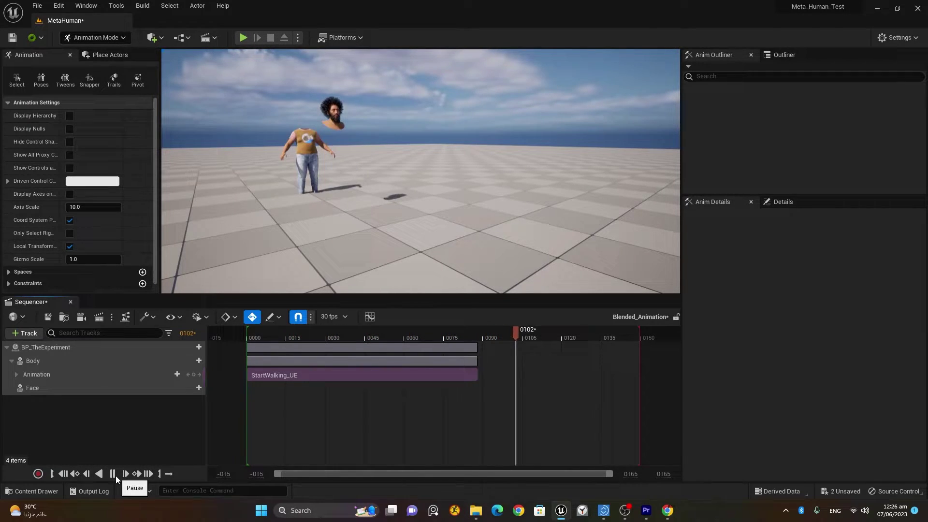
left_click(115, 476)
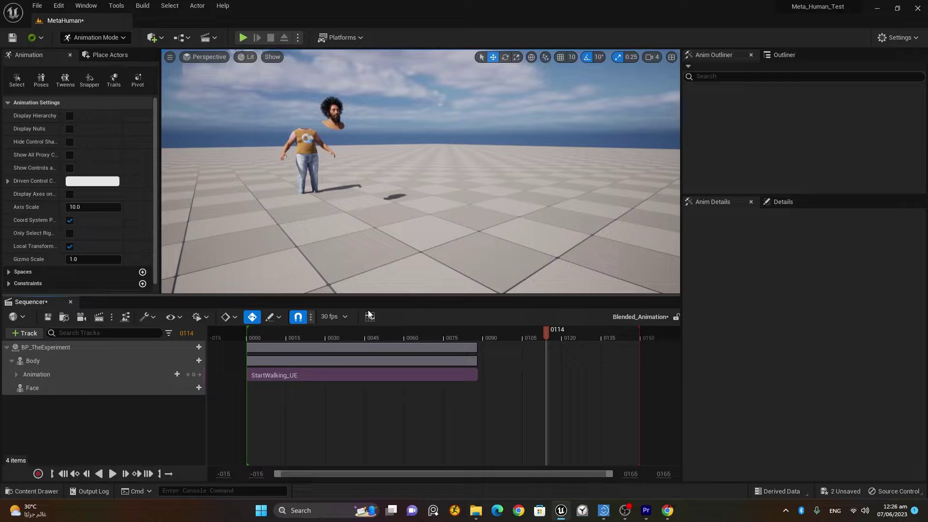
left_click(64, 475)
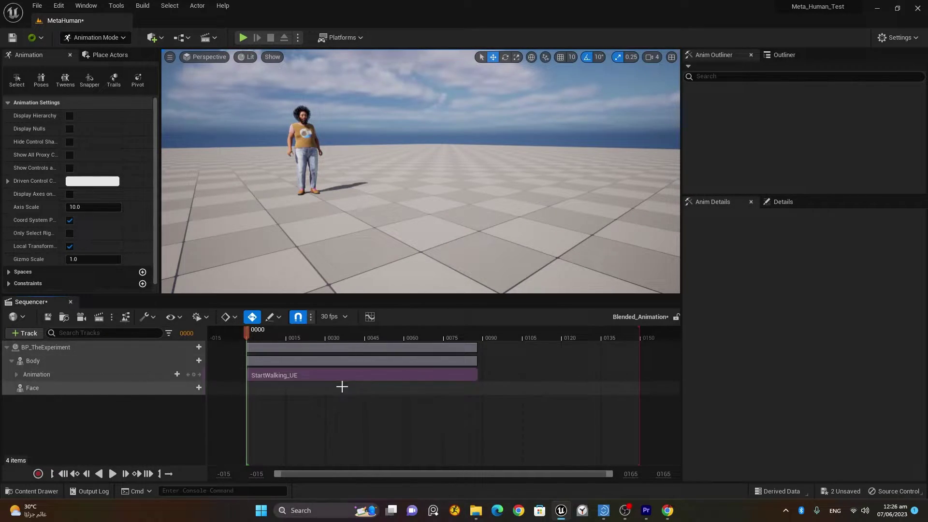
Append the Walking_UE animation at frame 0088, right after StartWalking_UE on the Body track.
left_click(480, 334)
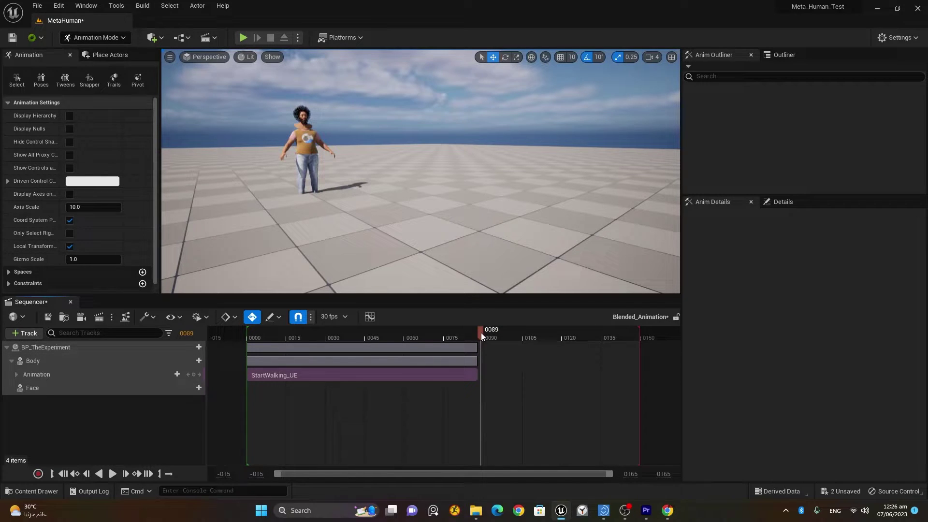
left_click_drag(481, 332, 477, 332)
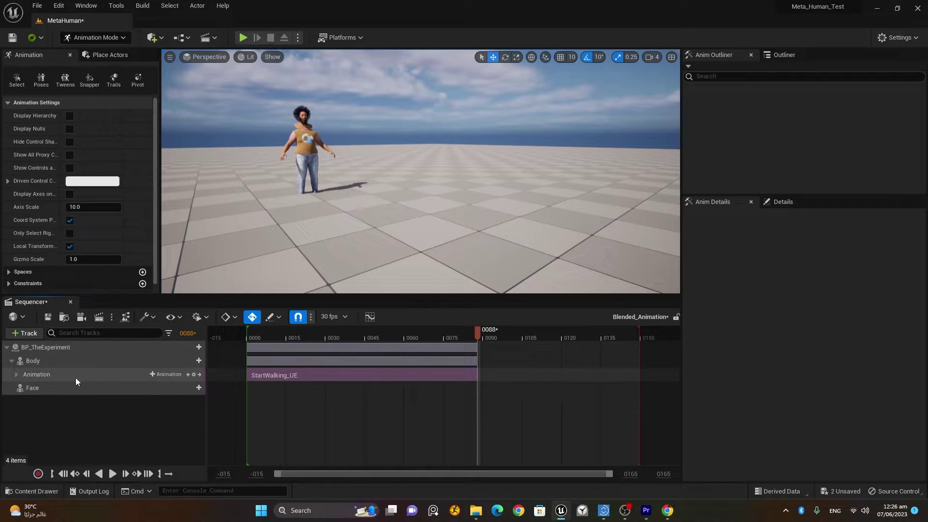
left_click(166, 375)
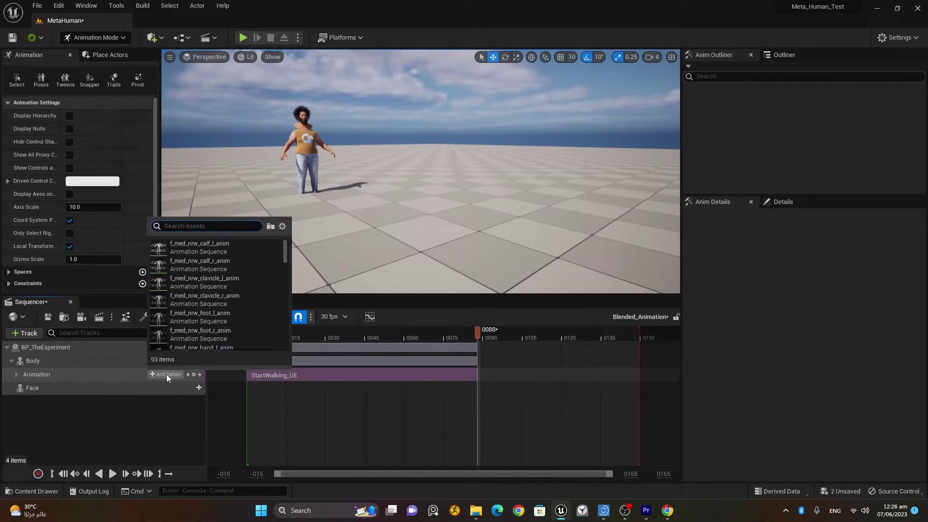
type("walk")
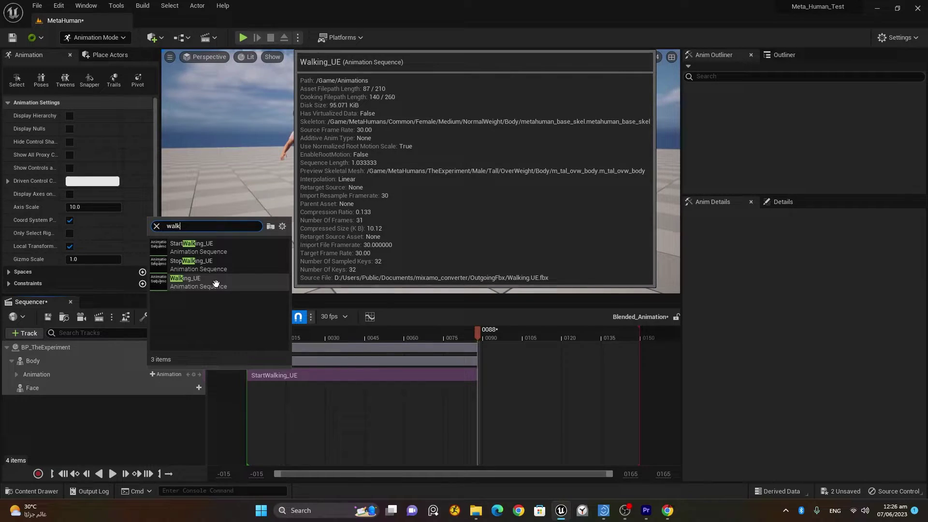
left_click(216, 282)
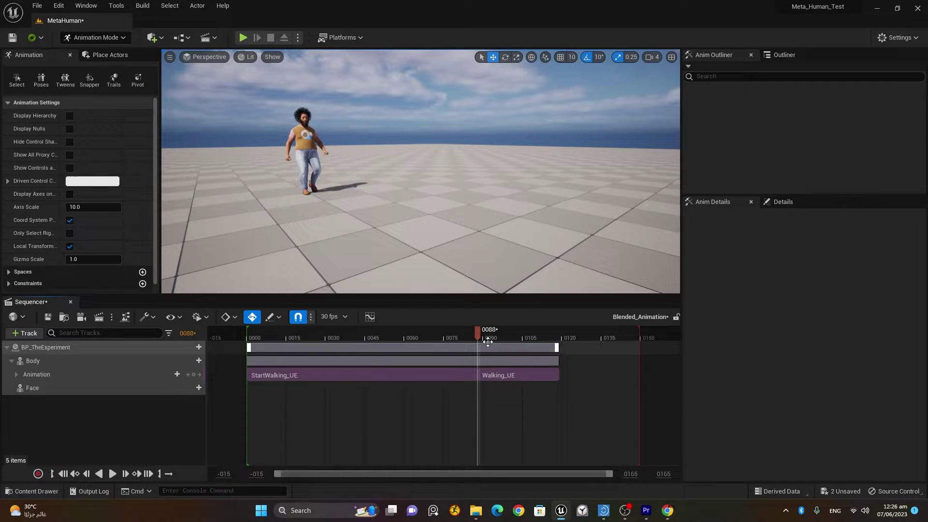
Play the two chained clips and scrub through the transition between frames 50 and 89.
left_click_drag(478, 335, 276, 342)
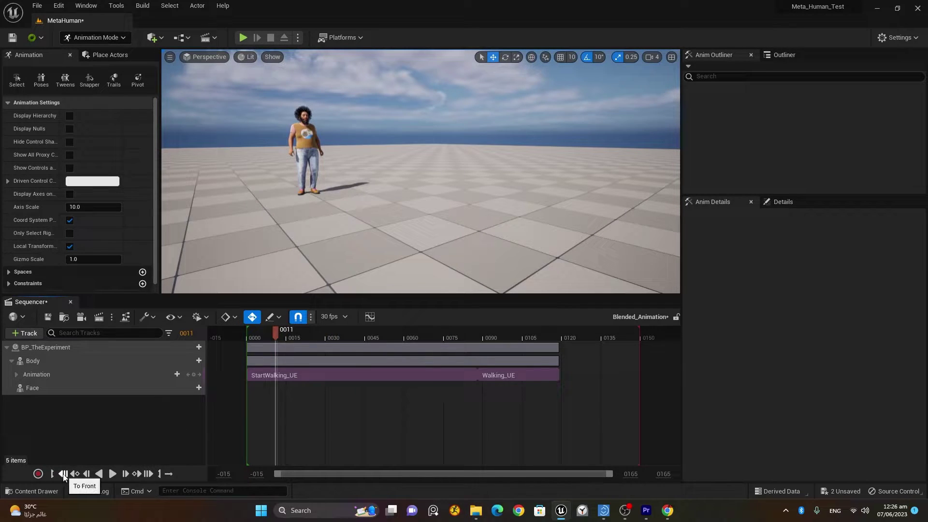
left_click(112, 474)
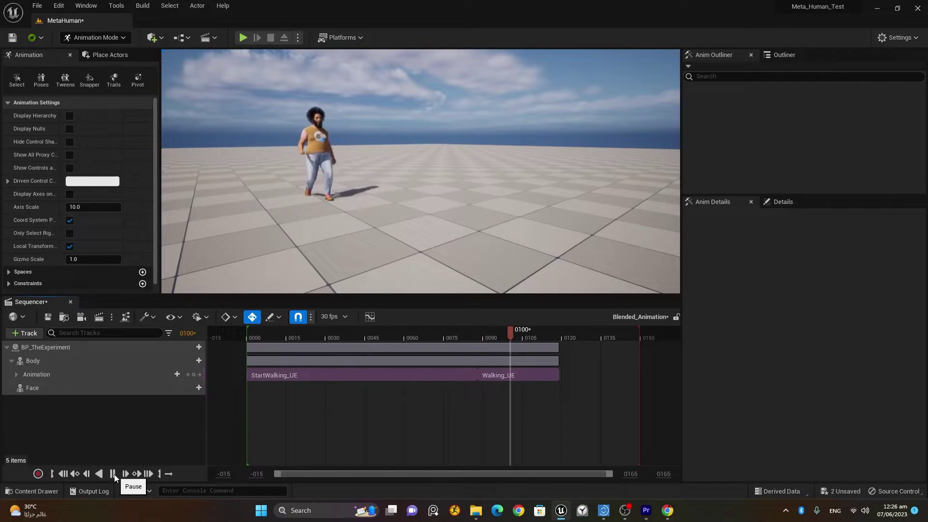
left_click(113, 474)
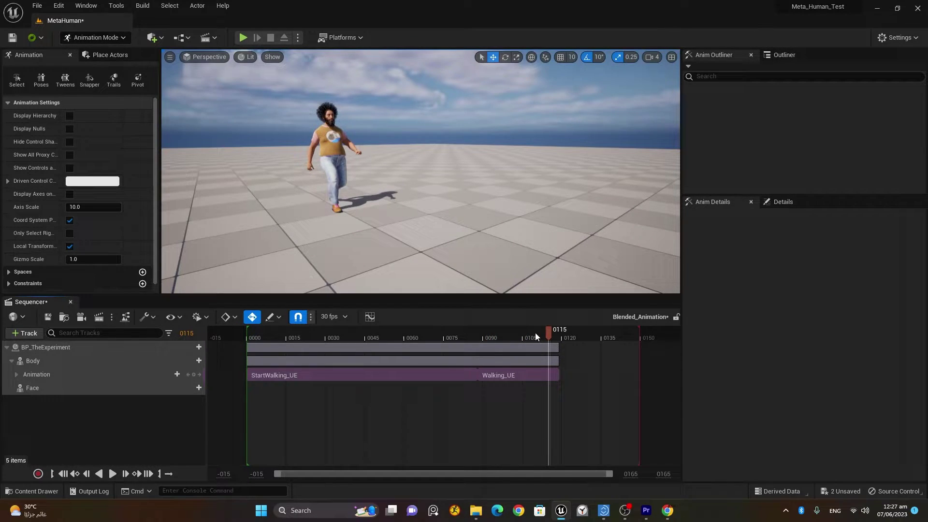
left_click_drag(535, 332, 428, 341)
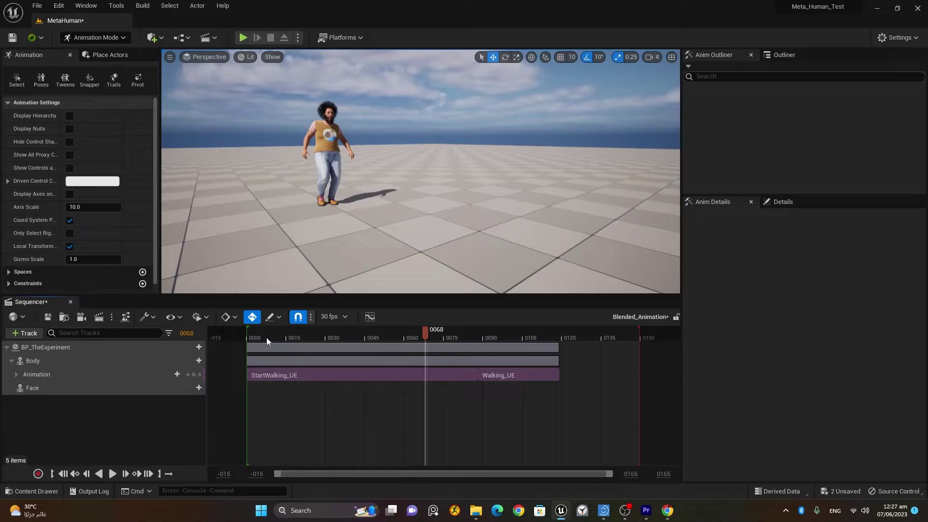
left_click(481, 330)
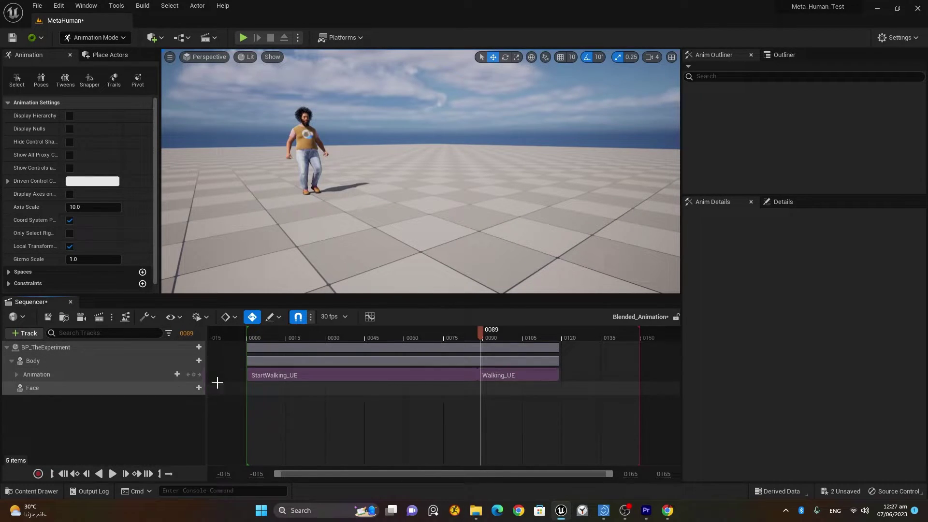
left_click(190, 360)
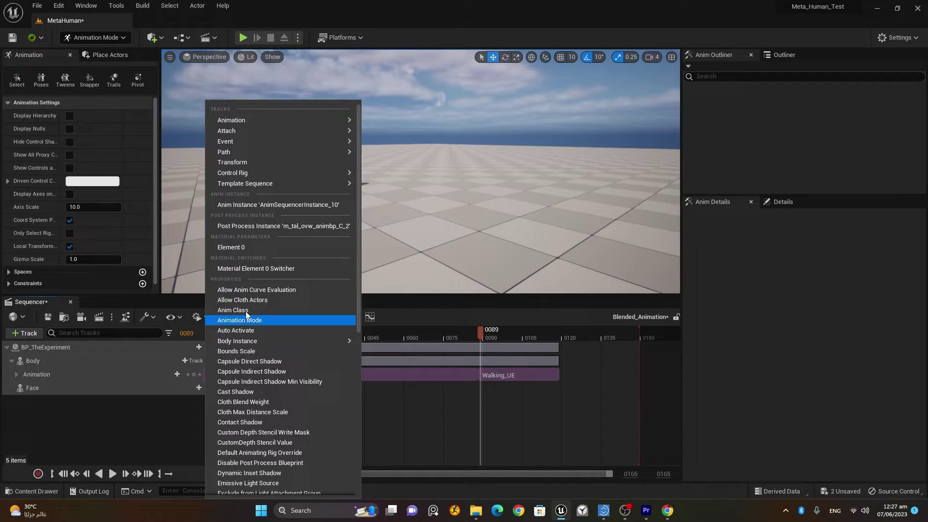
mouse_move(290, 172)
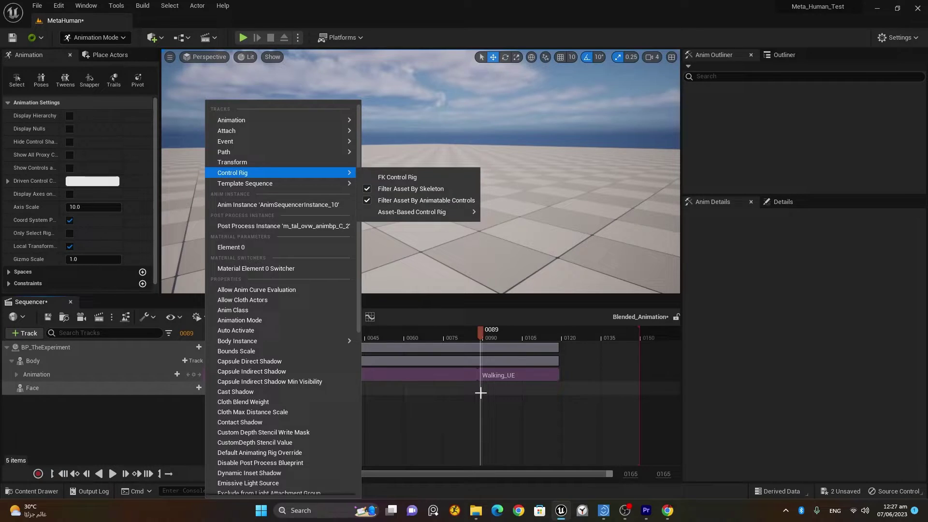
left_click(431, 374)
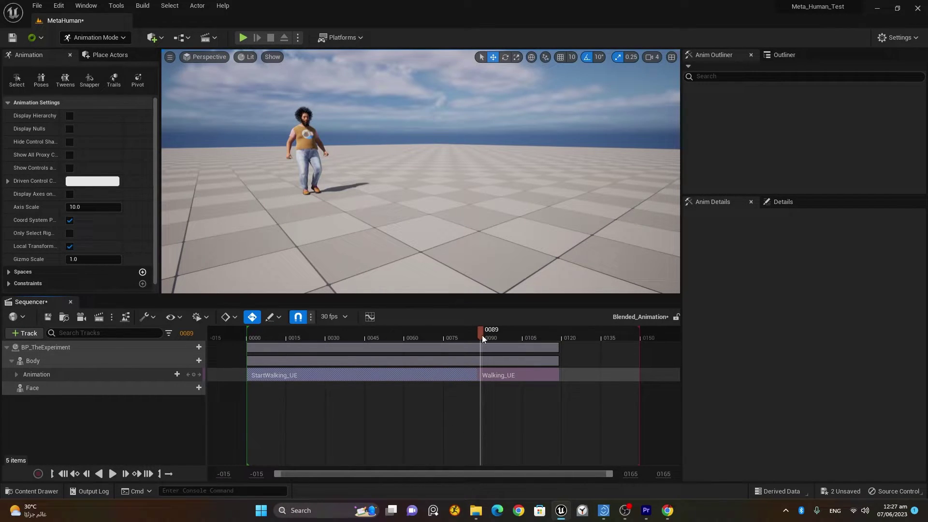
Enable Show Skeleton on the StartWalking_UE and Walking_UE sections and scrub to compare poses.
left_click_drag(479, 335, 460, 340)
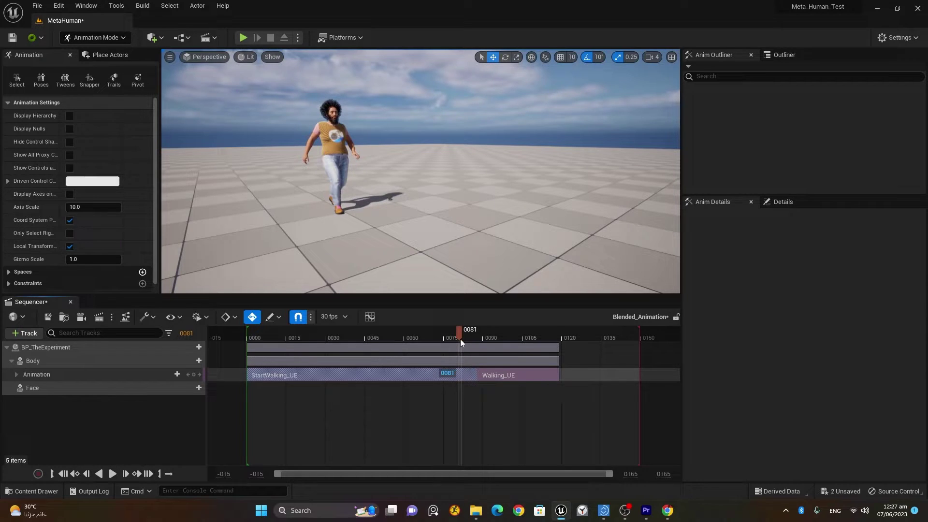
right_click(421, 375)
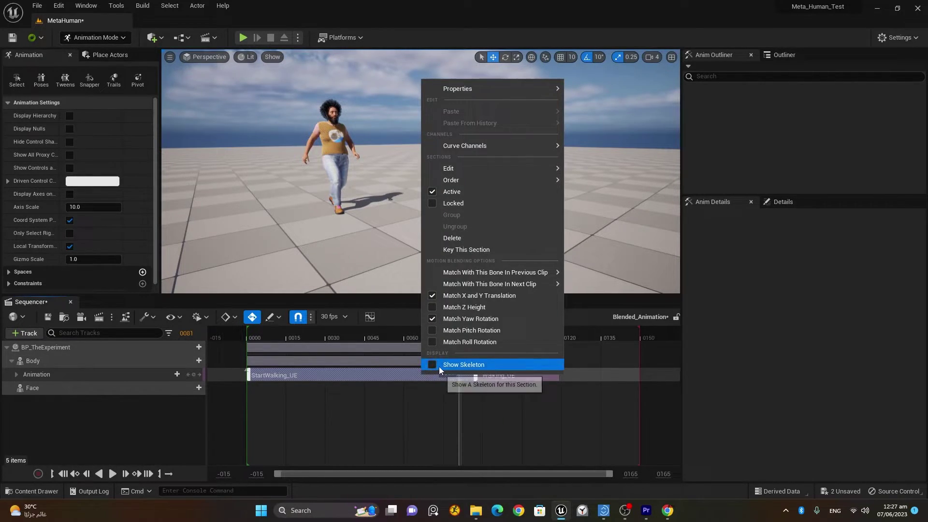
left_click(431, 366)
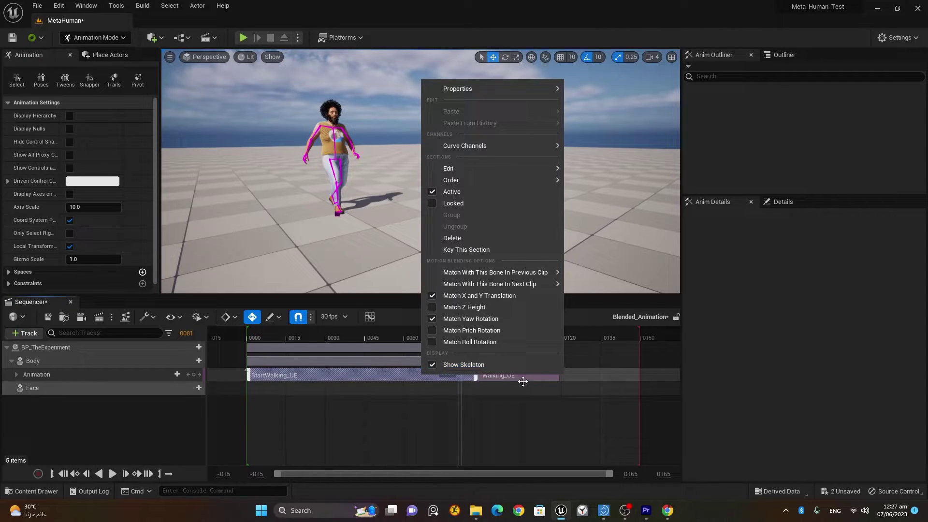
left_click(521, 378)
right_click(506, 373)
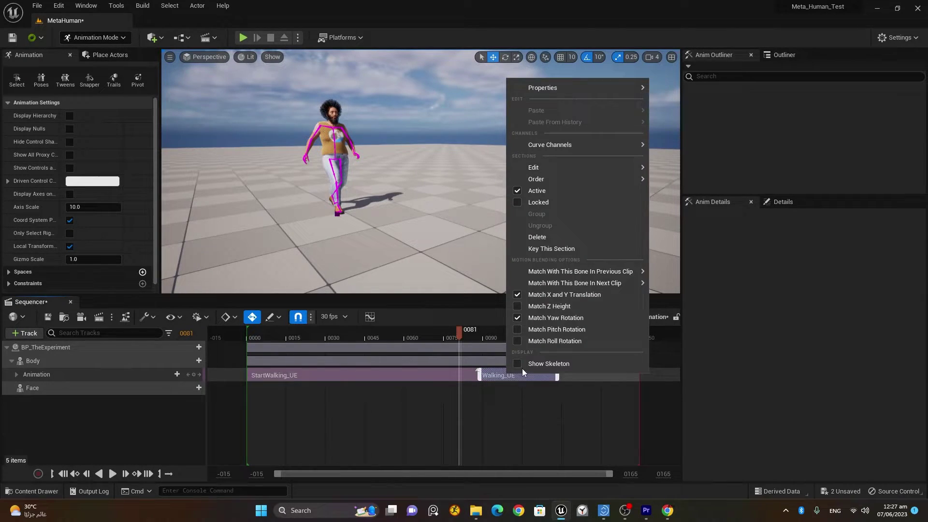
left_click(540, 366)
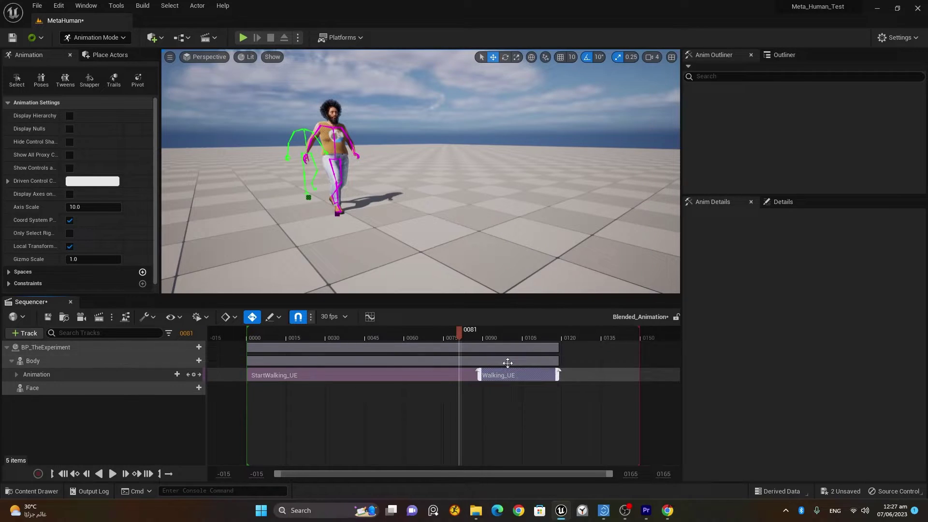
left_click_drag(459, 333, 437, 338)
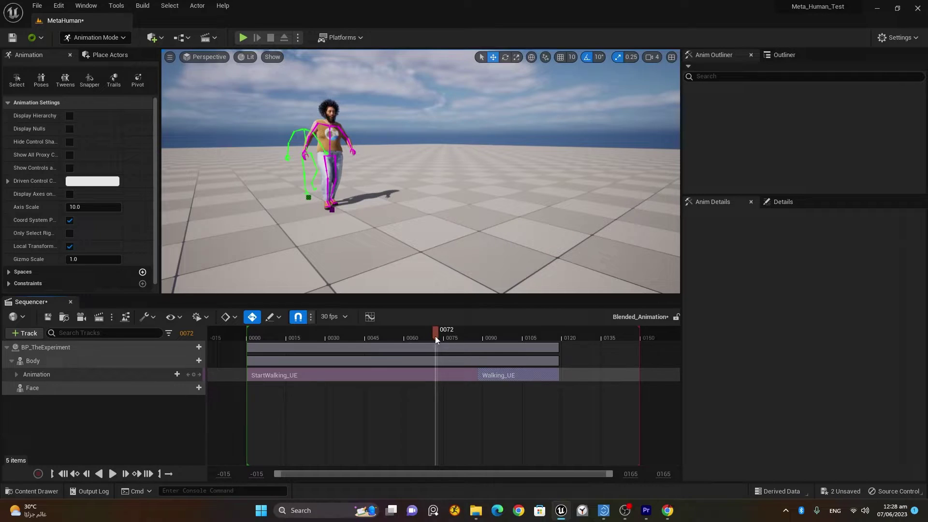
Set the time to frame 0088 and show Walking_UE's Match With This Bone In Previous Clip list.
left_click_drag(435, 336, 527, 337)
left_click(528, 336)
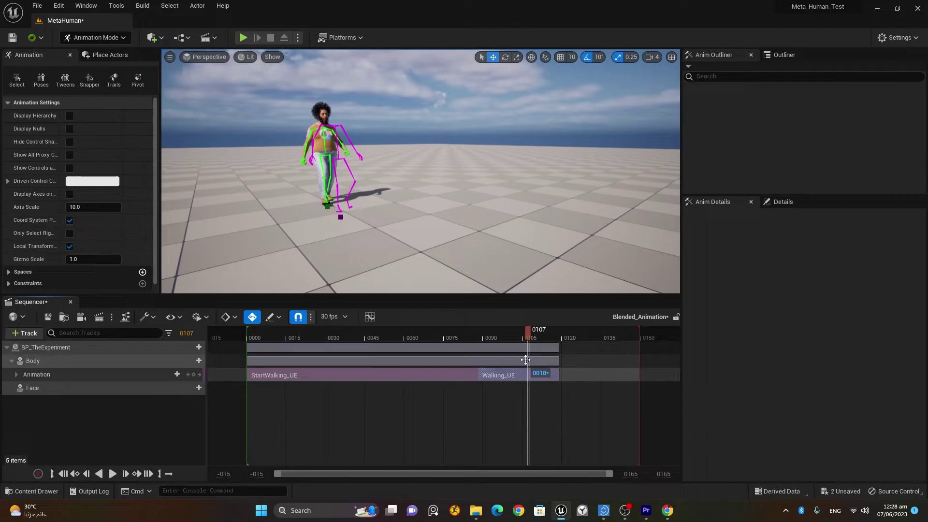
left_click_drag(527, 335, 483, 338)
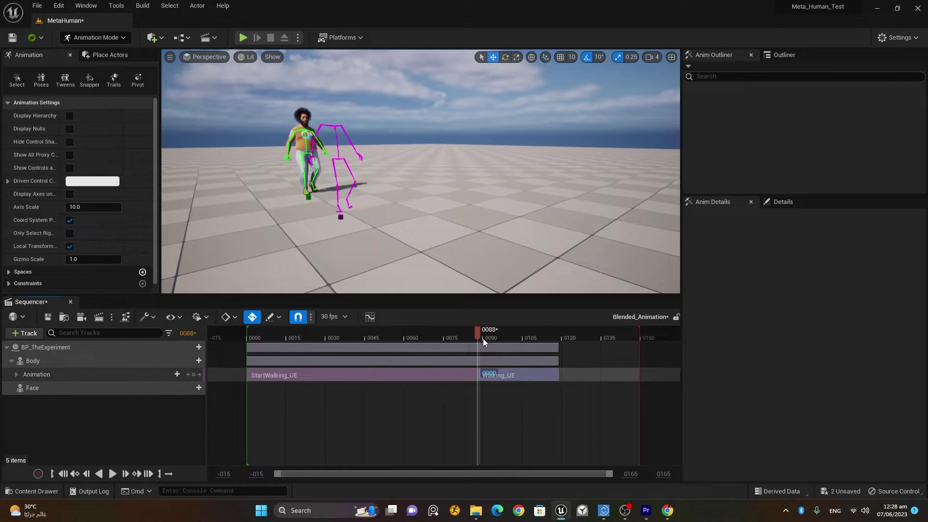
right_click(501, 374)
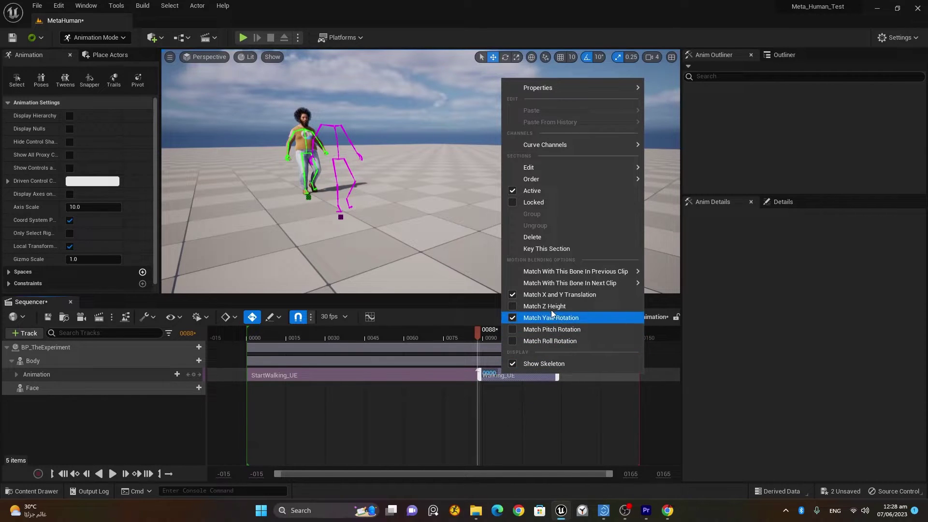
mouse_move(536, 283)
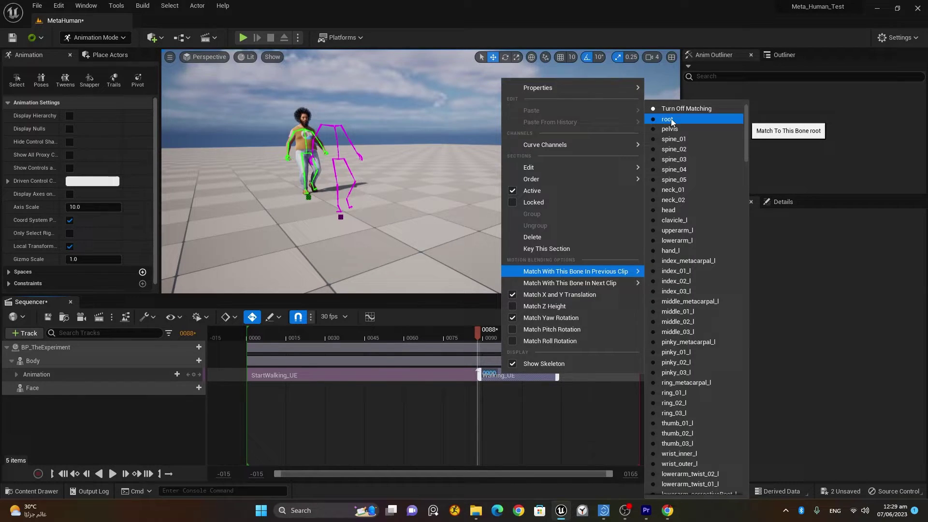
Match Walking_UE on the root bone and play back, checking the pose around frames 84–85.
left_click(671, 118)
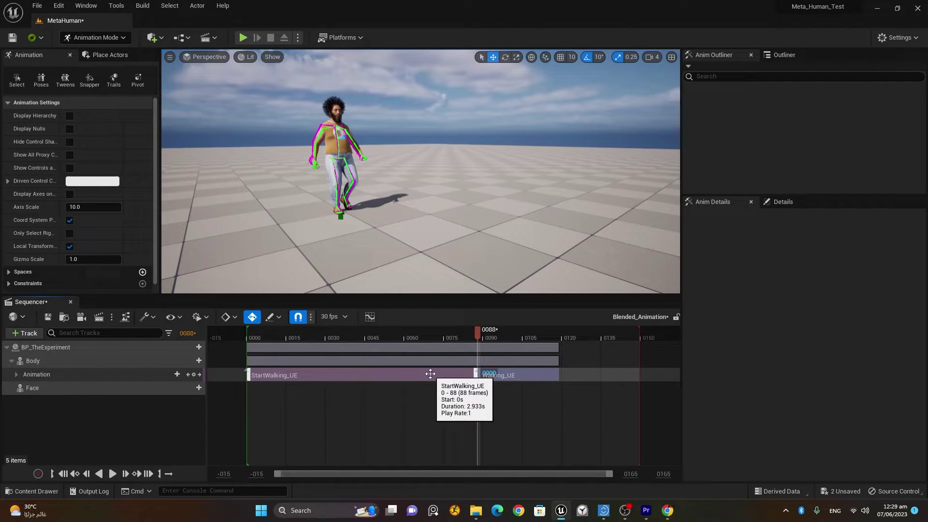
left_click(62, 474)
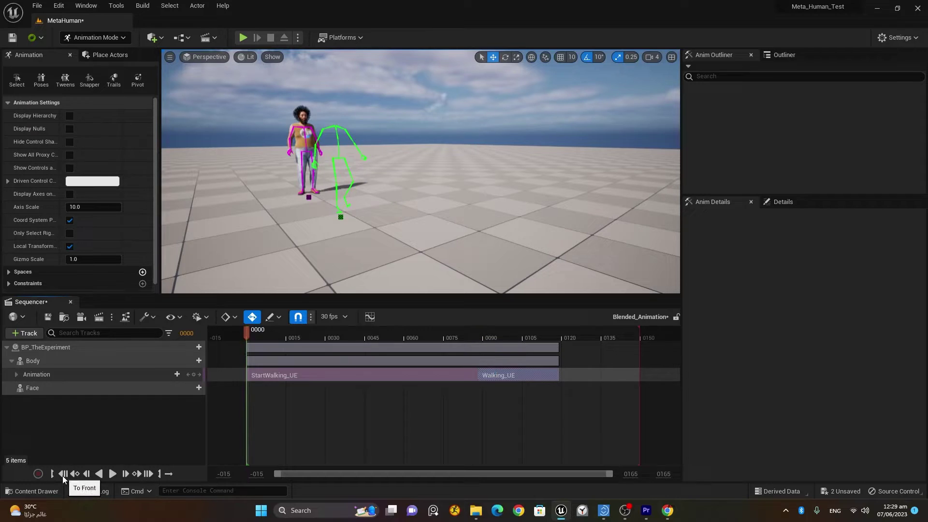
left_click(113, 475)
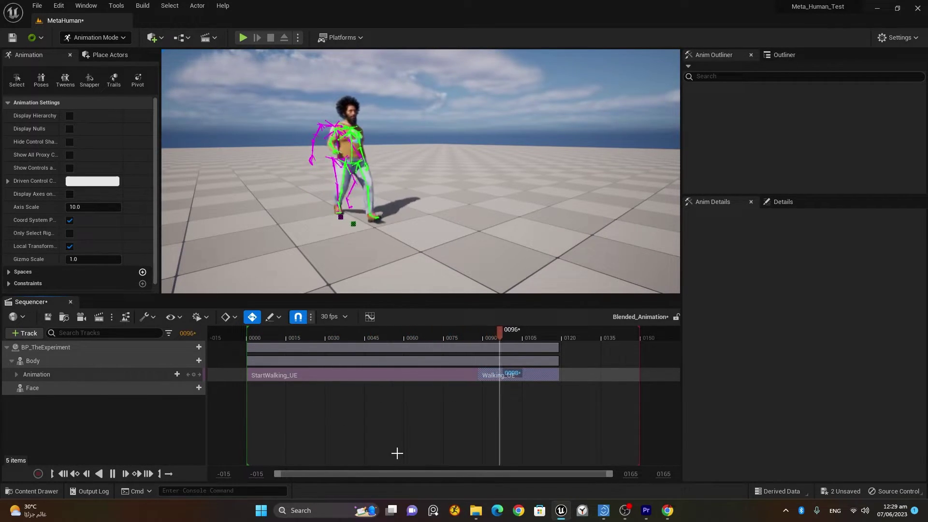
left_click(469, 331)
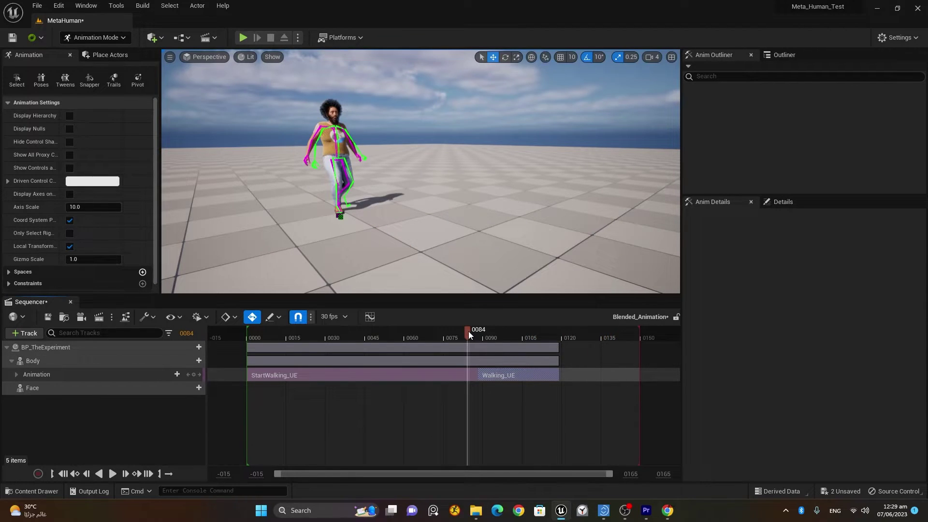
left_click(113, 474)
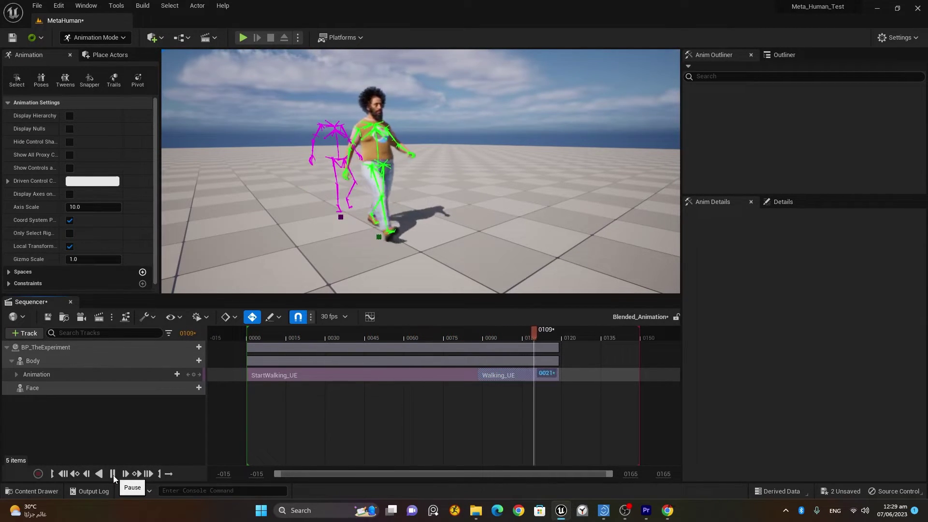
left_click(113, 474)
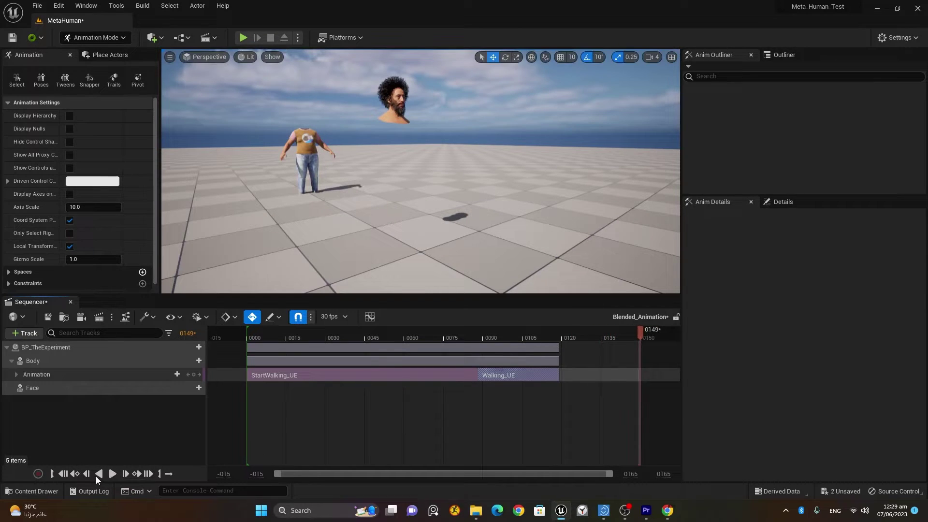
left_click(64, 474)
left_click_drag(297, 251, 285, 217)
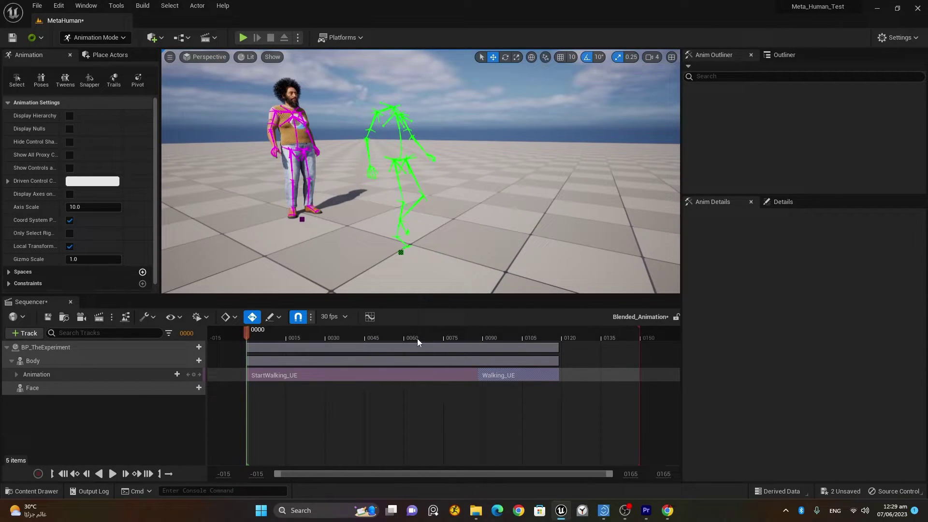
left_click_drag(423, 338, 465, 344)
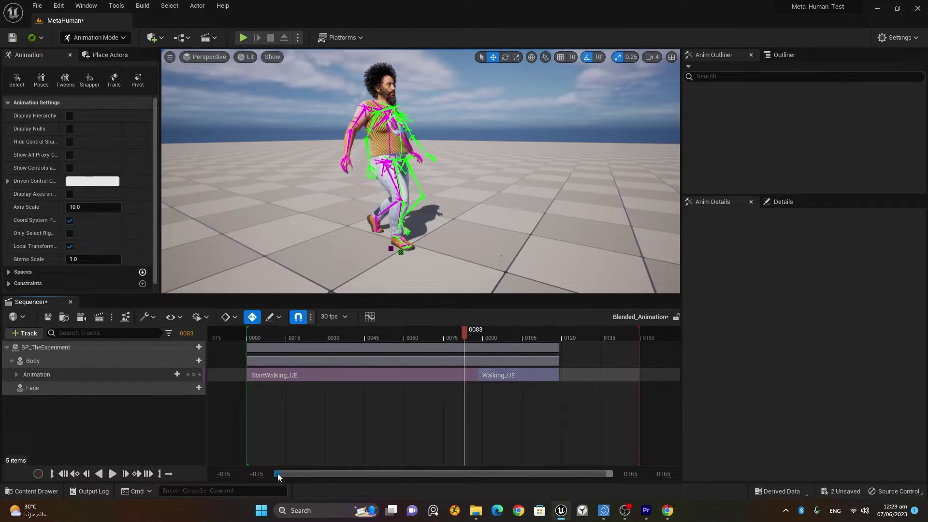
Turn off snapping and slide Walking_UE earlier to overlap StartWalking_UE for a 2-frame blend.
left_click_drag(277, 474, 387, 475)
left_click_drag(605, 473, 525, 475)
left_click_drag(389, 474, 444, 475)
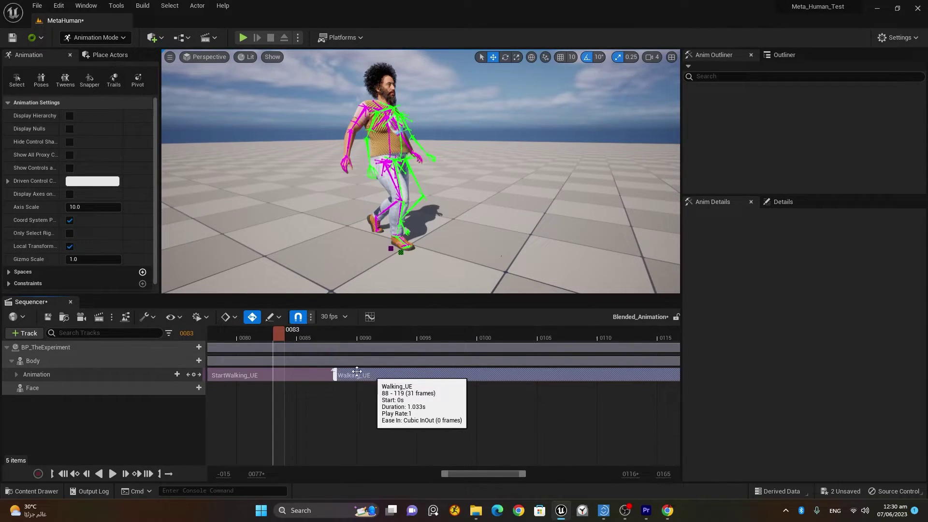
left_click(298, 318)
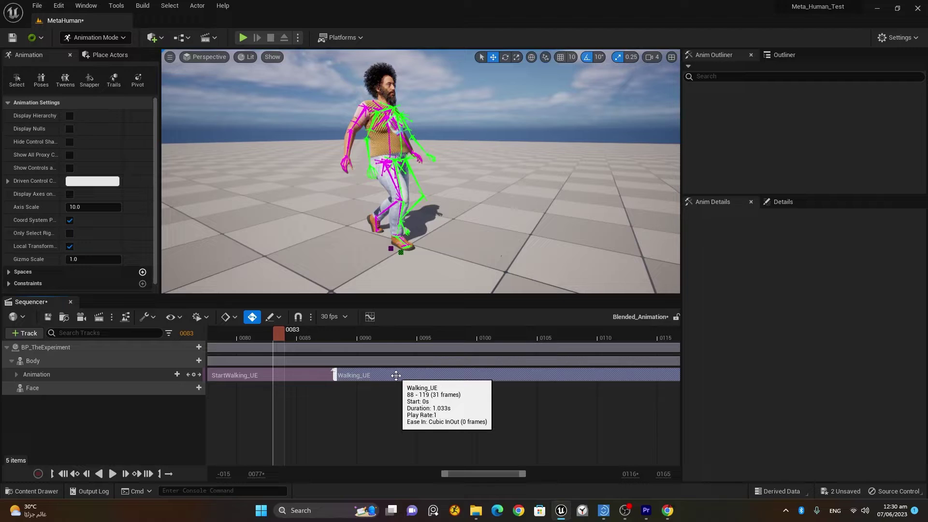
left_click_drag(396, 375, 350, 376)
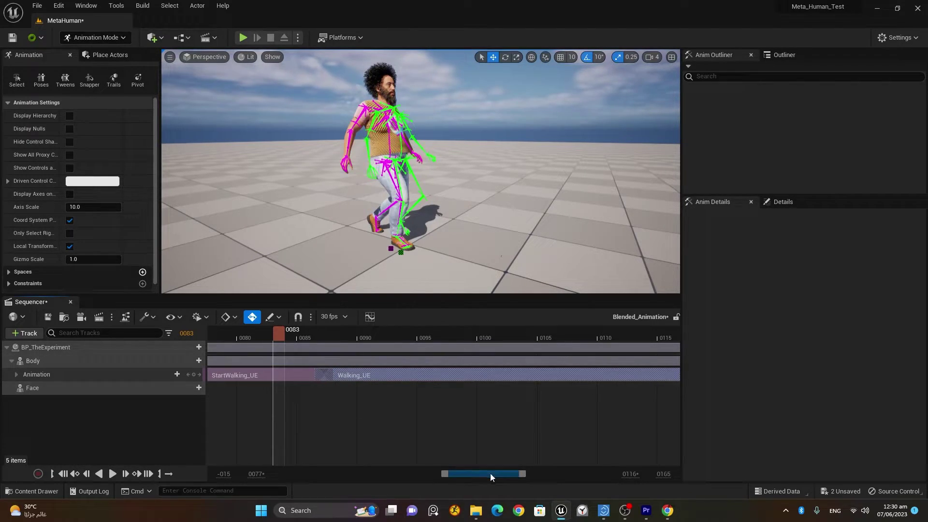
left_click_drag(523, 474, 506, 475)
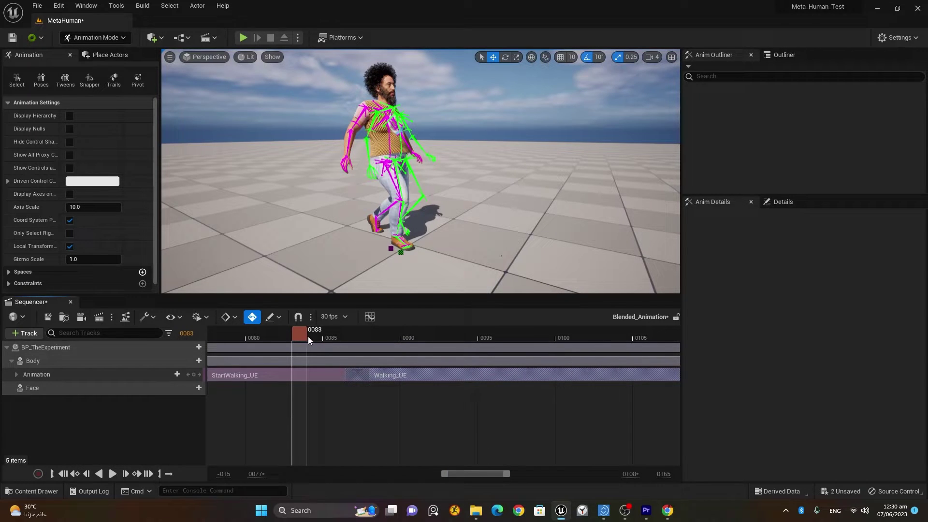
mouse_move(308, 337)
left_mouse_down()
mouse_move(399, 343)
mouse_move(279, 342)
mouse_move(443, 344)
mouse_move(300, 344)
left_mouse_up()
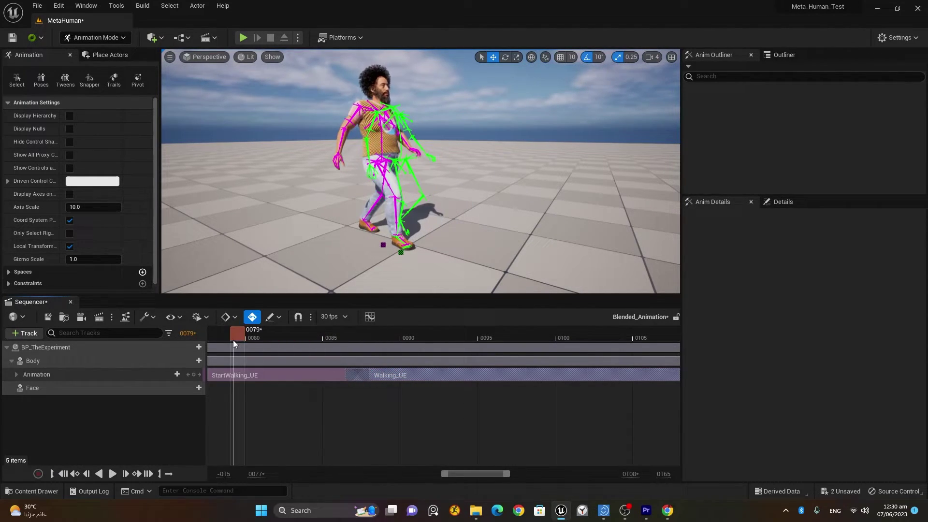
left_click_drag(233, 343, 528, 344)
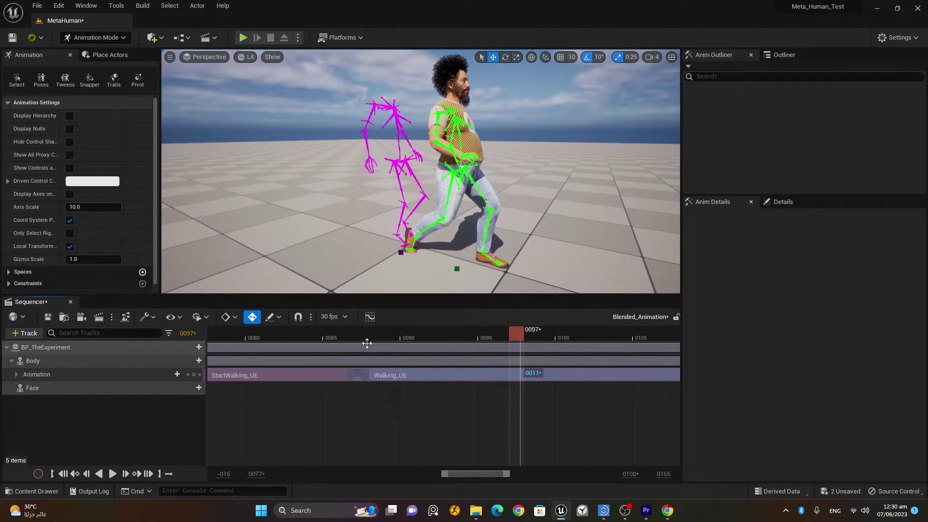
left_click_drag(335, 335, 526, 340)
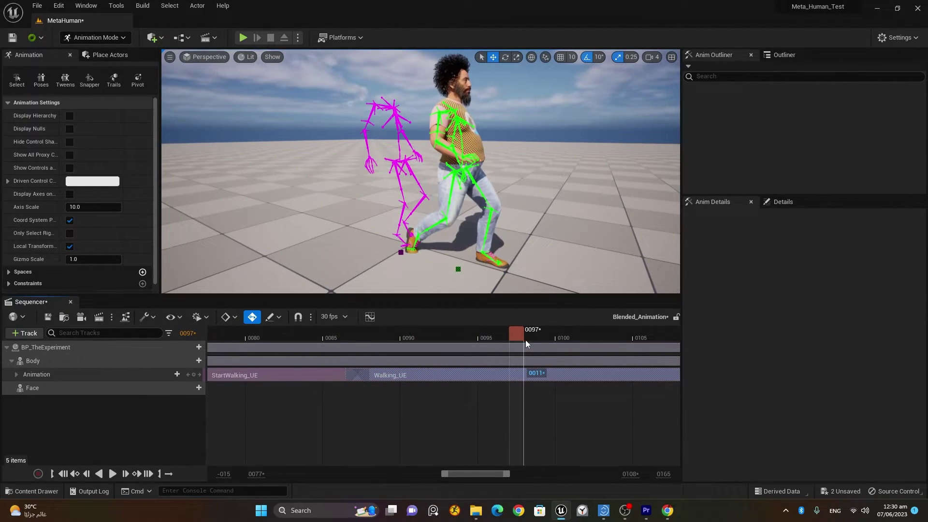
Set the visible range end to 800 and extend the playback end to around frame 700.
left_click_drag(445, 472, 277, 476)
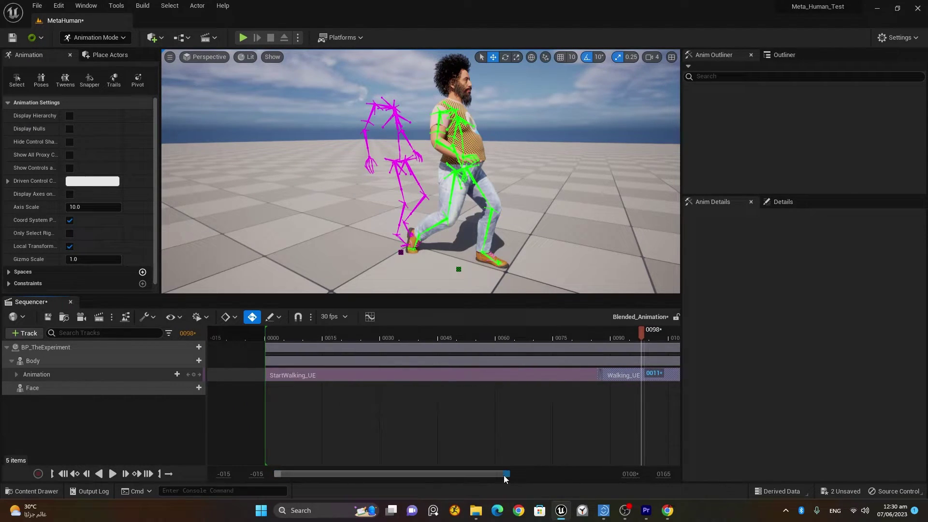
left_click_drag(504, 477, 631, 480)
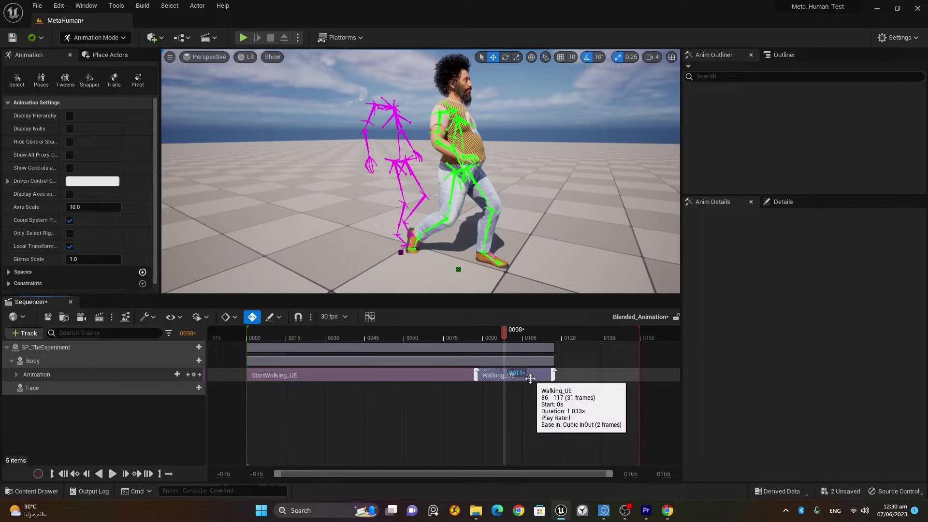
left_click(633, 476)
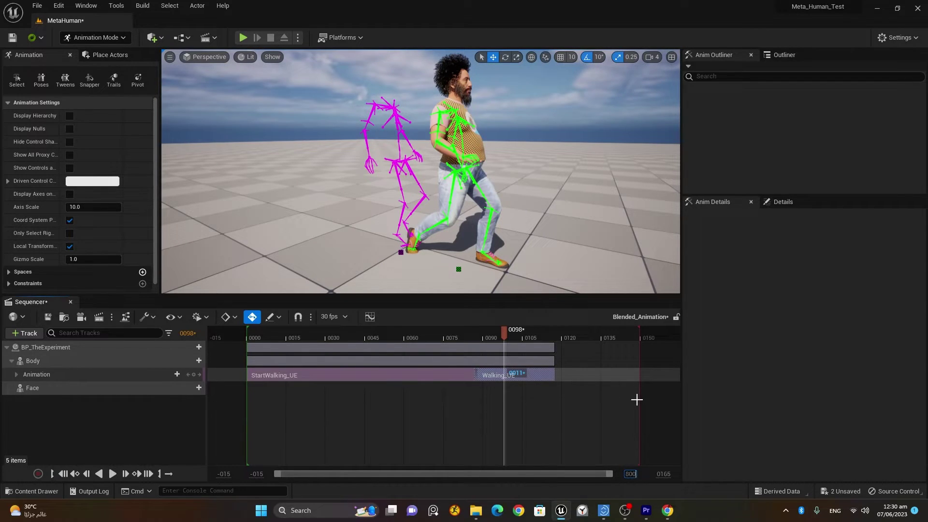
type("800")
key("Return")
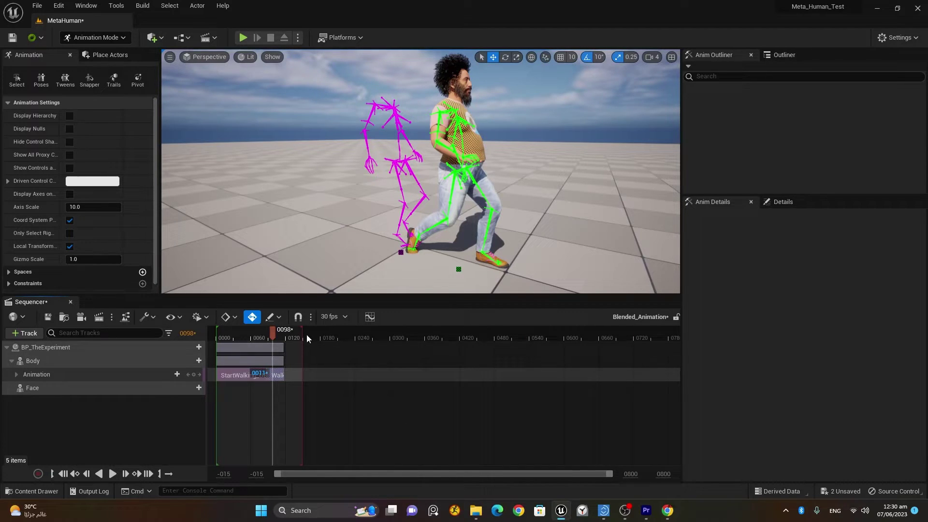
left_click_drag(301, 331, 632, 345)
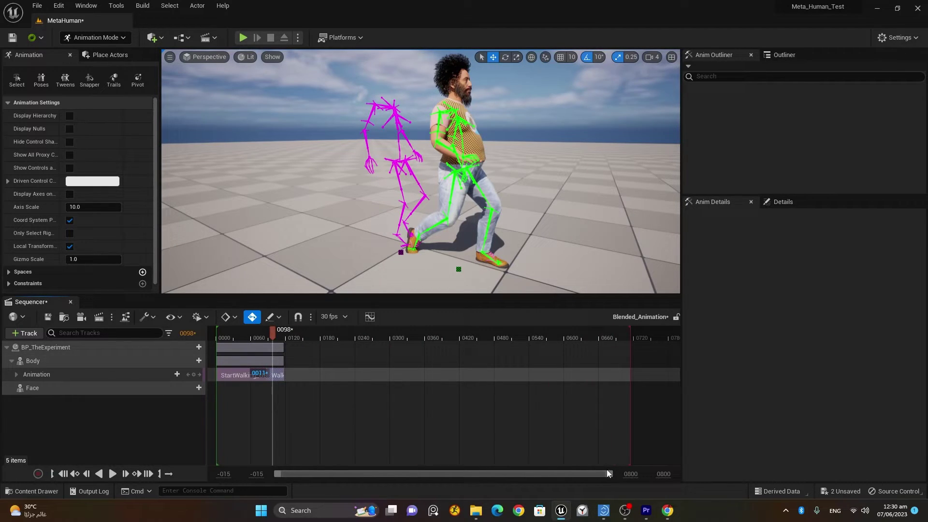
left_click_drag(609, 476, 373, 476)
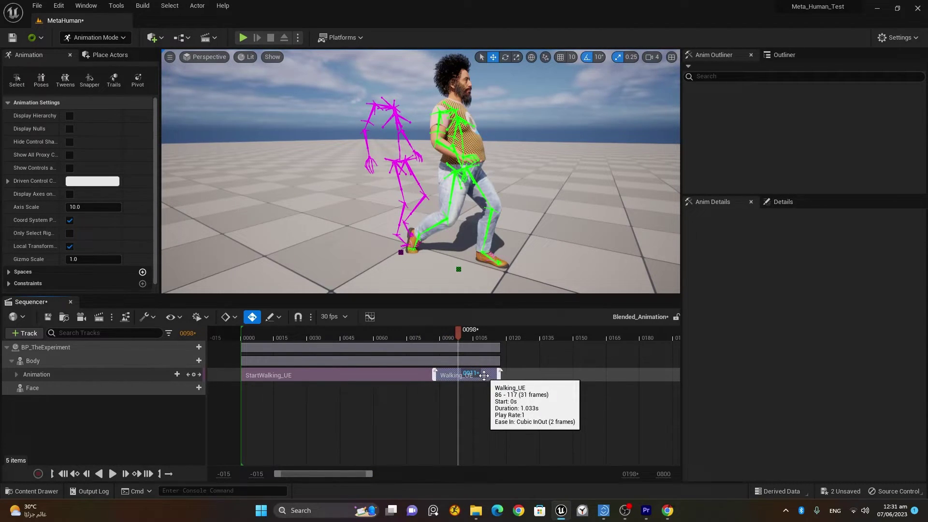
Duplicate Walking_UE and butt the copy against the first clip at frame 117.
left_click_drag(483, 375, 557, 376)
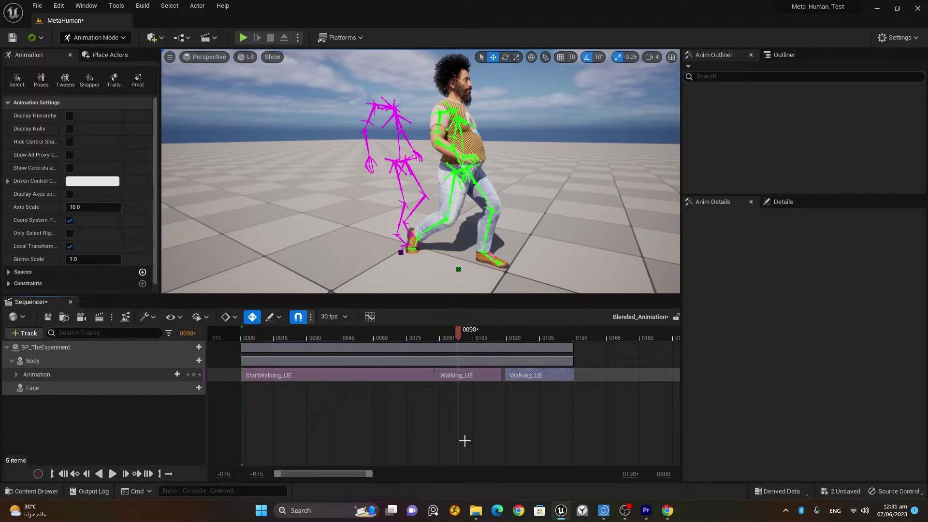
left_click_drag(532, 375, 529, 376)
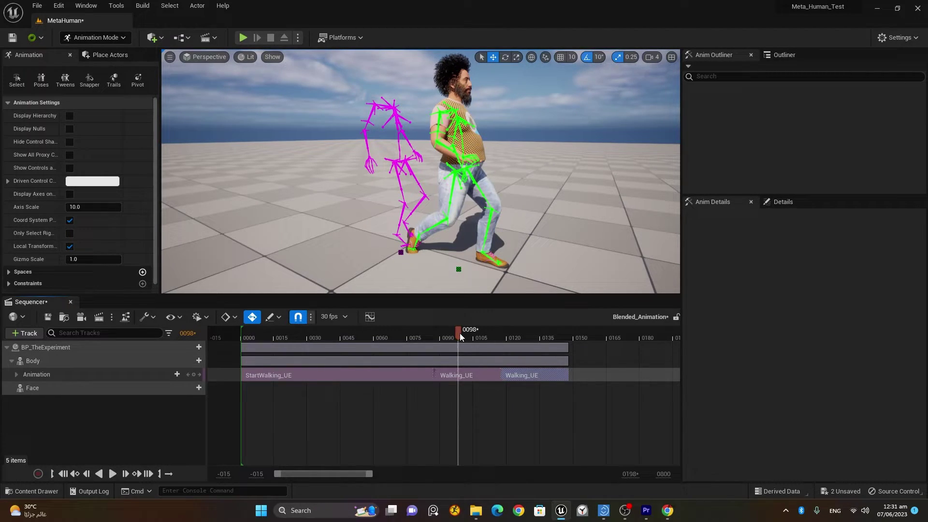
left_click_drag(460, 333, 482, 332)
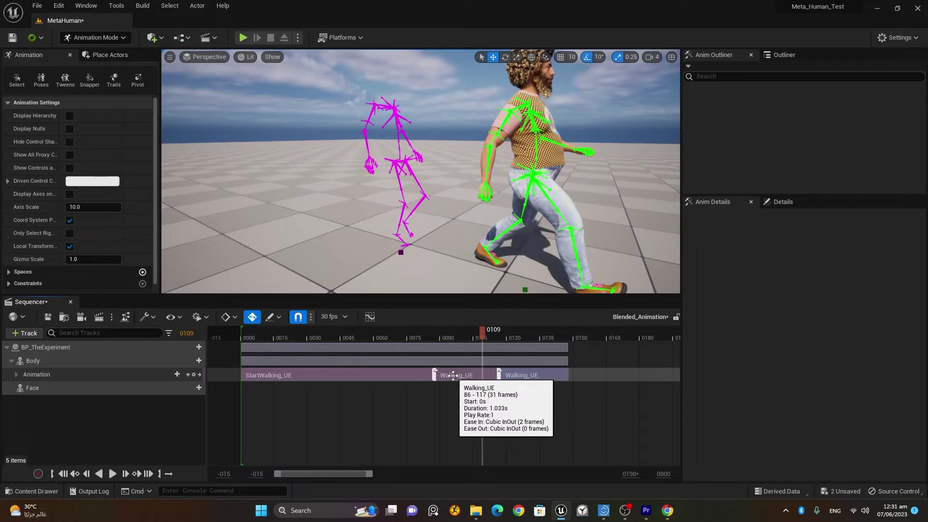
Check the first Walking_UE's Edit options without changes, then scrub back to frame 86.
right_click(453, 376)
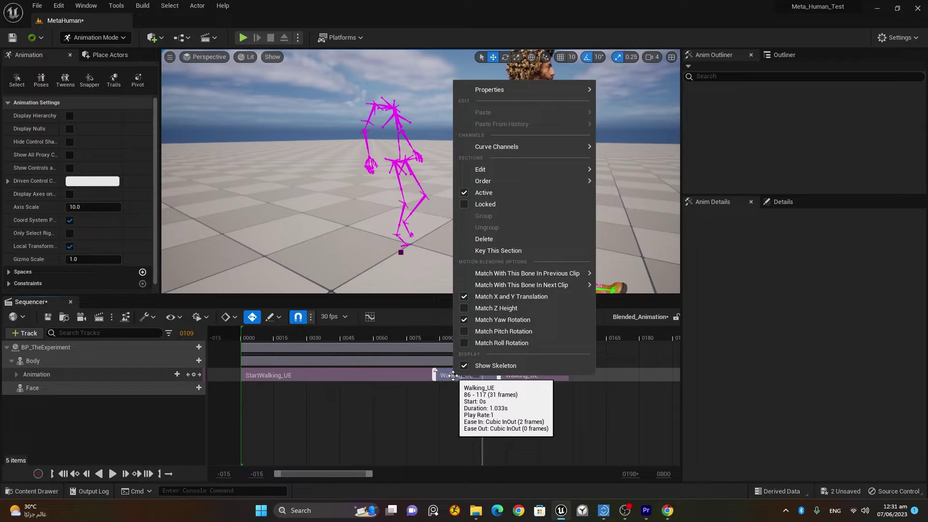
mouse_move(493, 276)
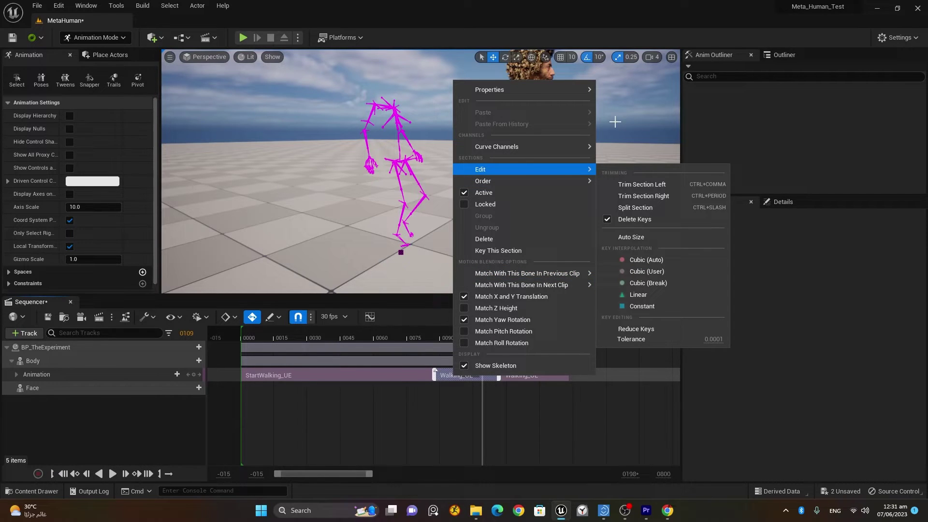
left_click(397, 404)
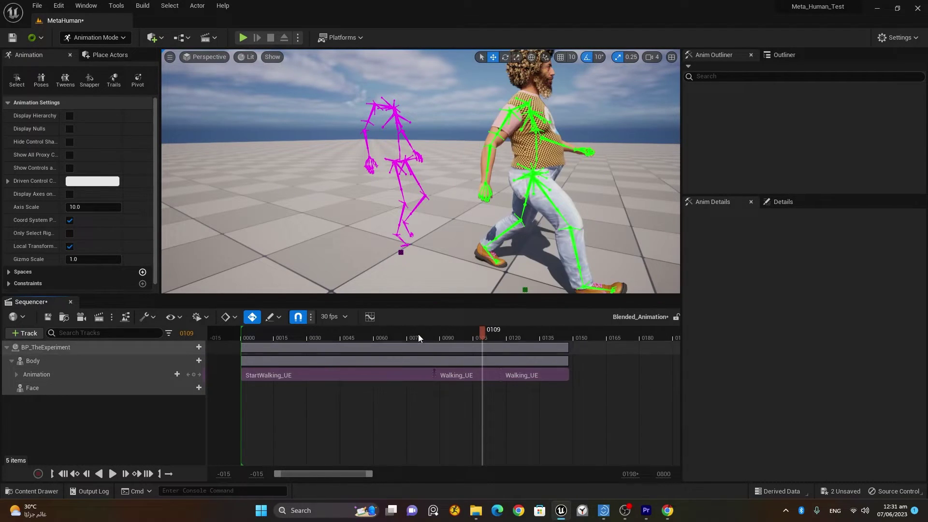
left_click_drag(416, 332, 471, 333)
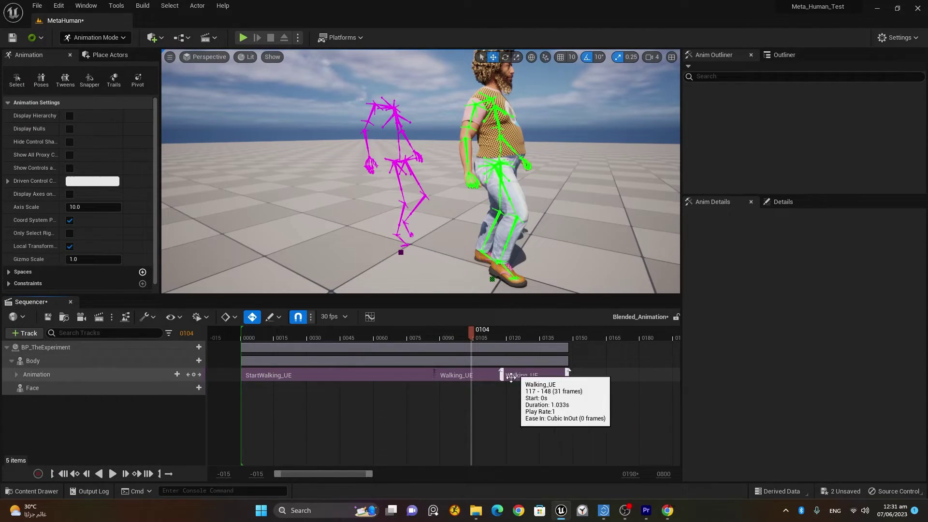
Duplicate the last Walking_UE clip twice, adding copies at frames 147–178 and 177–208.
left_click(505, 338)
mouse_move(509, 336)
left_mouse_down()
mouse_move(462, 336)
mouse_move(500, 338)
left_mouse_up()
right_click_drag(470, 233, 590, 324)
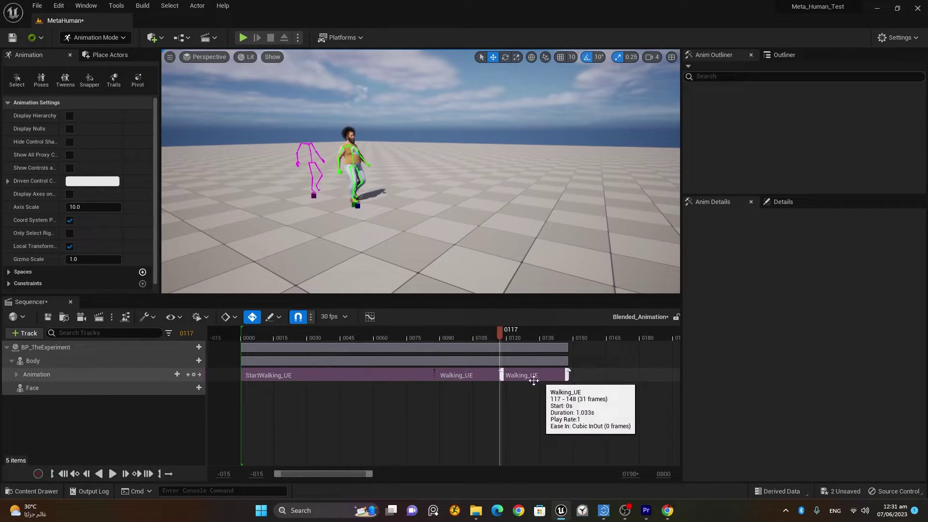
left_click_drag(534, 377, 601, 377, "alt")
left_click_drag(328, 476, 361, 477)
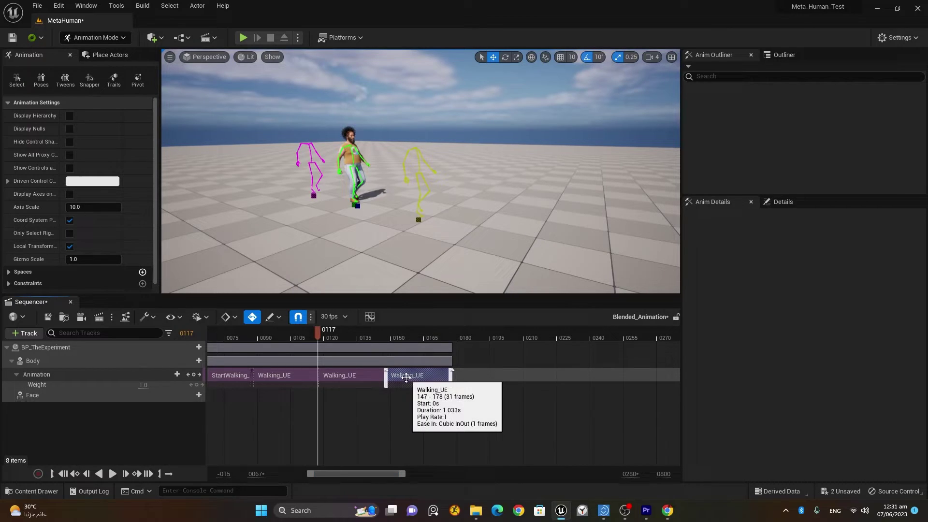
left_click_drag(406, 379, 473, 380, "alt")
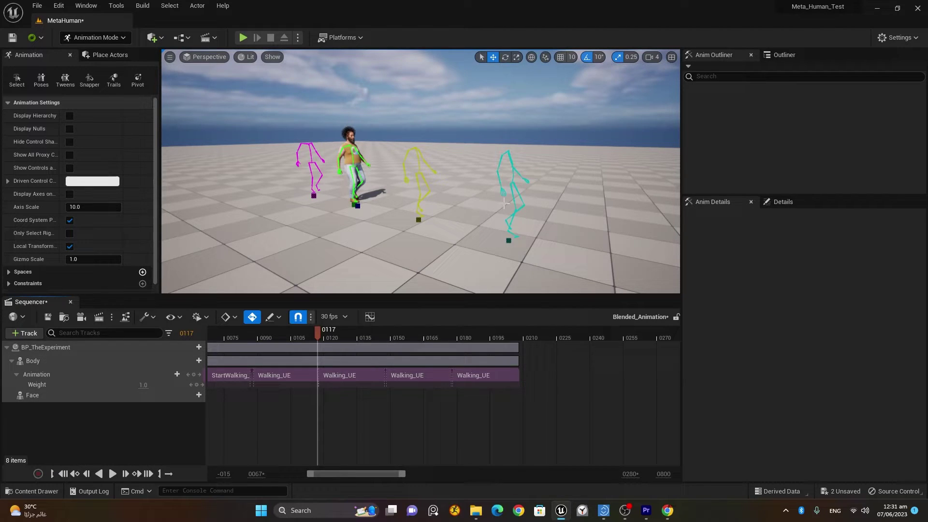
left_click(242, 337)
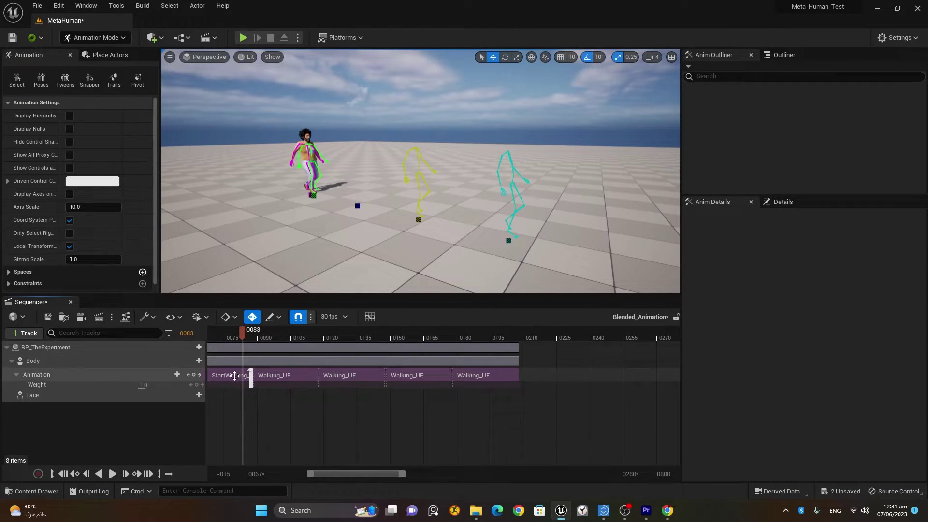
Turn off Show Skeleton for the first Walking_UE clip and the StartWalking_UE clip.
right_click(289, 374)
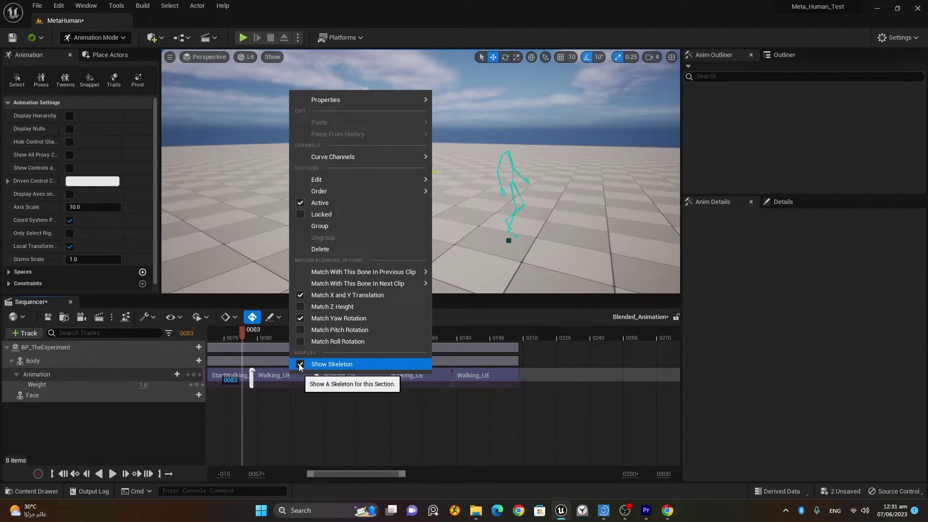
left_click(300, 366)
left_click(328, 418)
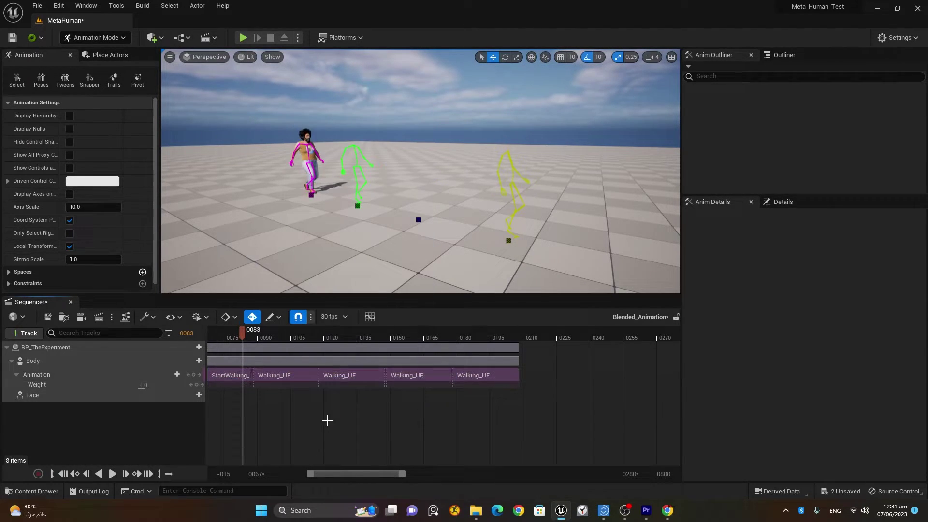
right_click(227, 376)
left_click(325, 413)
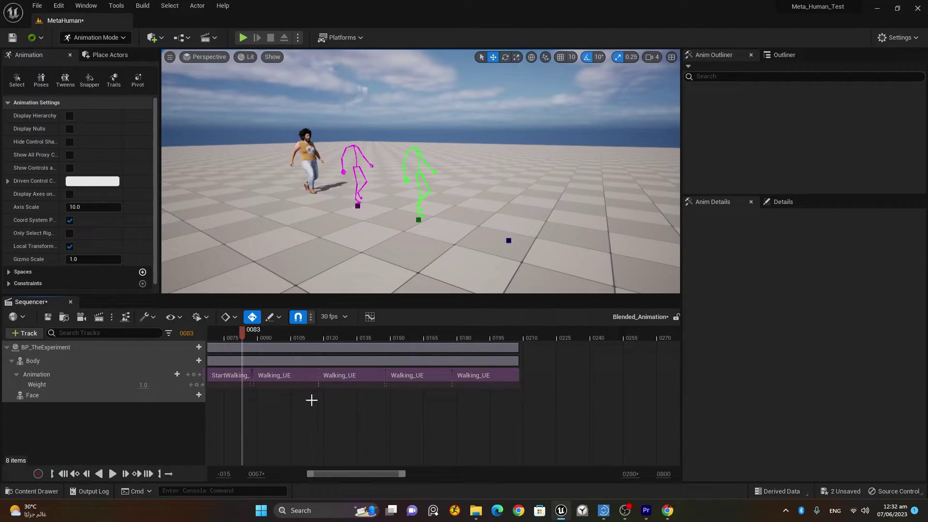
Turn off Show Skeleton on each remaining Walking_UE clip, through to the last one.
right_click(291, 376)
left_click(360, 402)
right_click(339, 370)
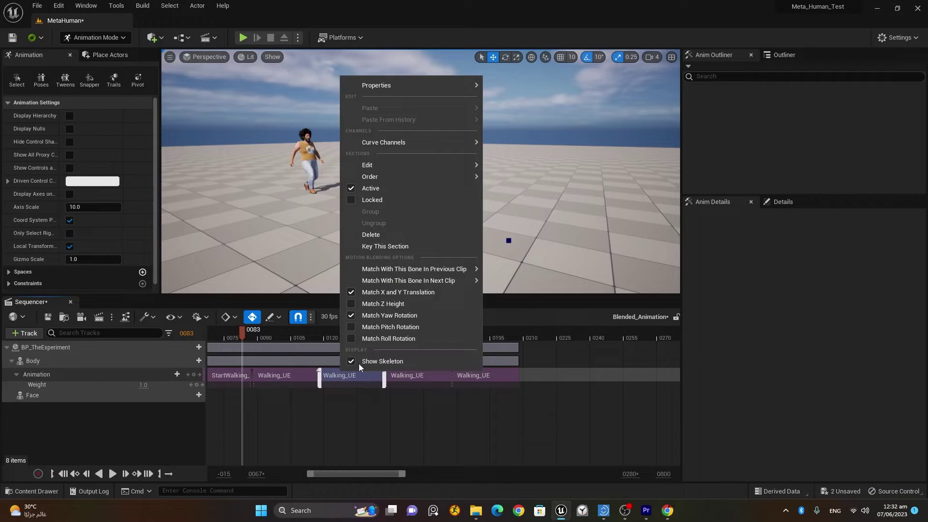
left_click(361, 361)
left_click(413, 379)
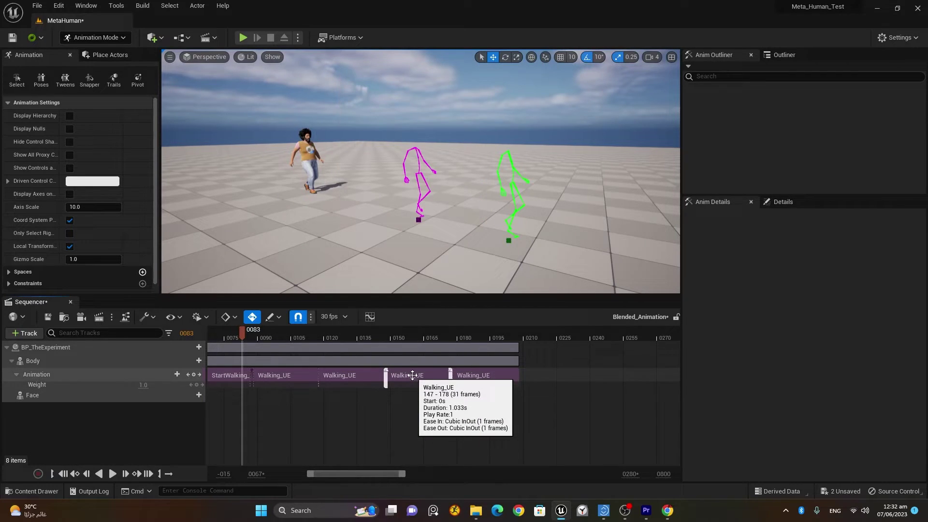
right_click(414, 379)
left_click(413, 361)
left_click(470, 378)
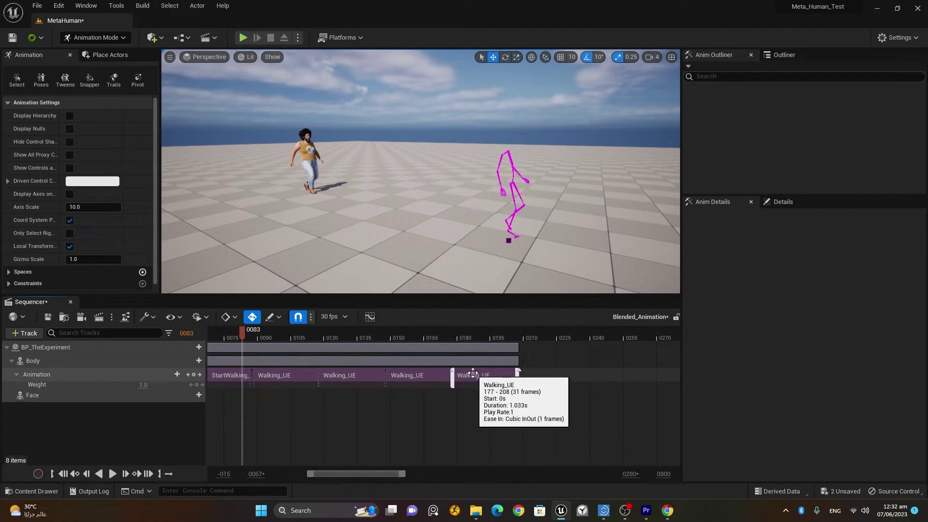
right_click(471, 378)
left_click(501, 421)
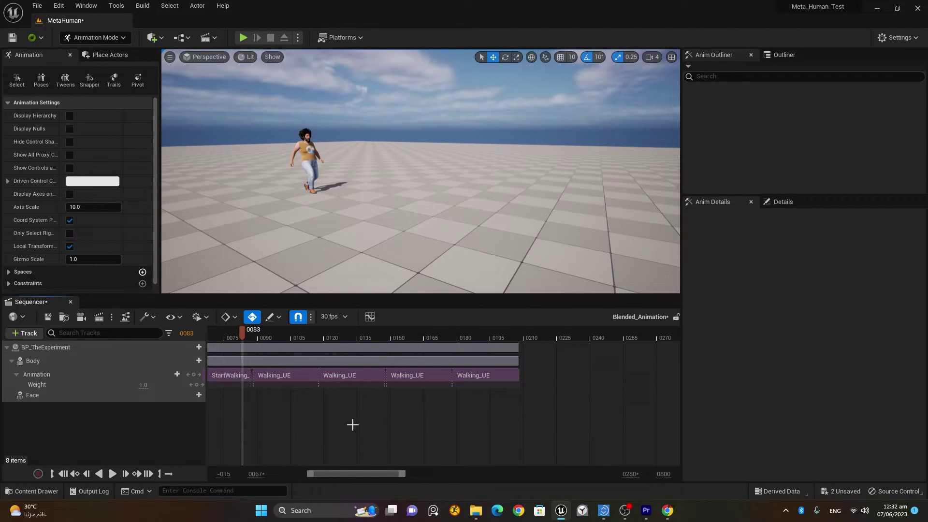
Play the sequence from the start and stop it at the end of the walk.
left_click(65, 475)
left_click(112, 474)
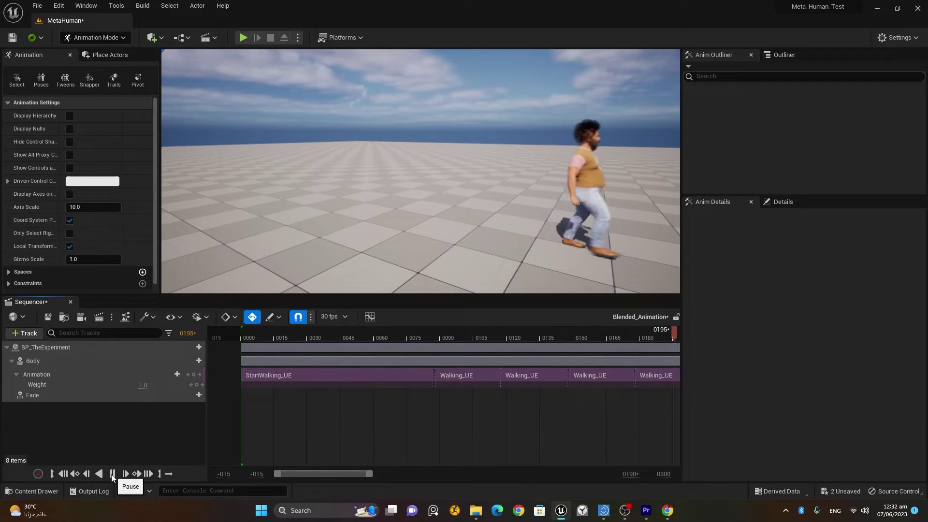
left_click(112, 475)
Zoom in on the later clips, try shifting the last three Walking_UE clips, then drop them back.
left_click_drag(273, 477, 388, 475)
left_click_drag(541, 454, 308, 378)
left_click(418, 425)
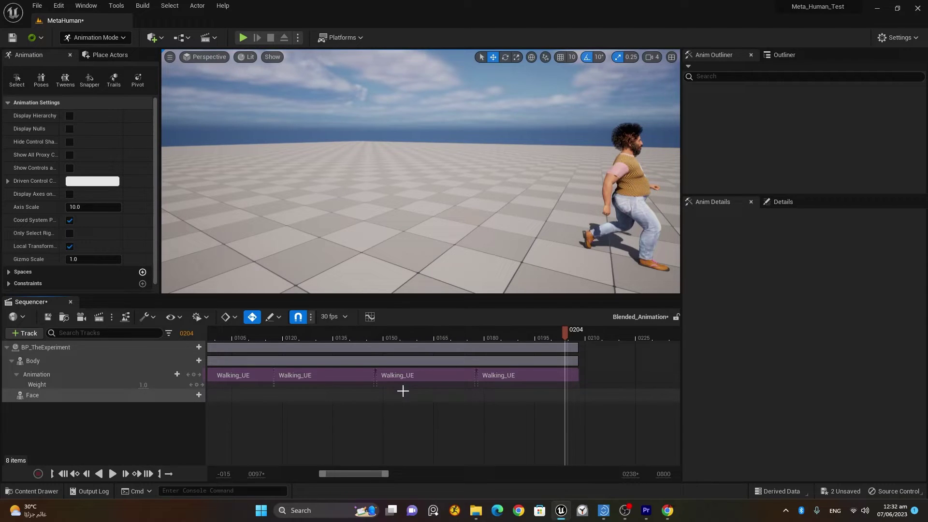
Move the last Walking_UE clip about one frame later, then undo the move.
left_click_drag(601, 412, 408, 376)
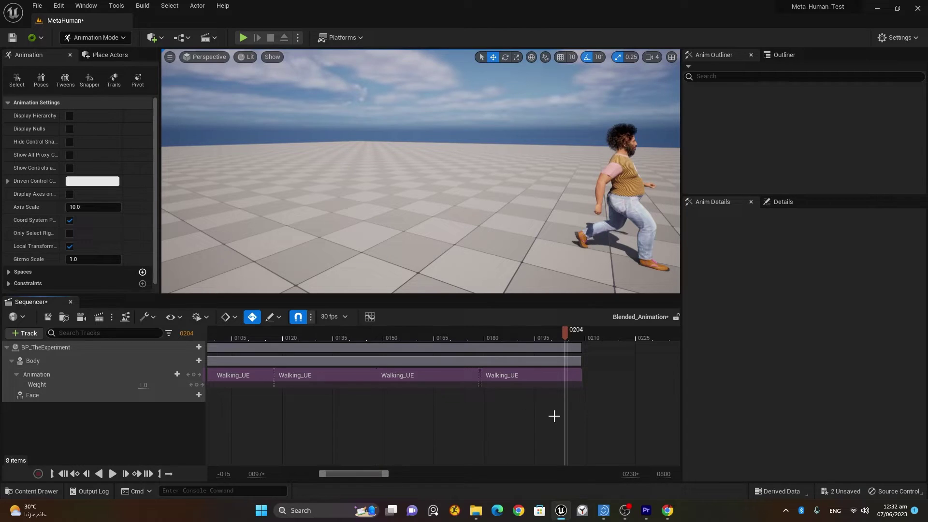
left_click_drag(514, 379, 498, 379)
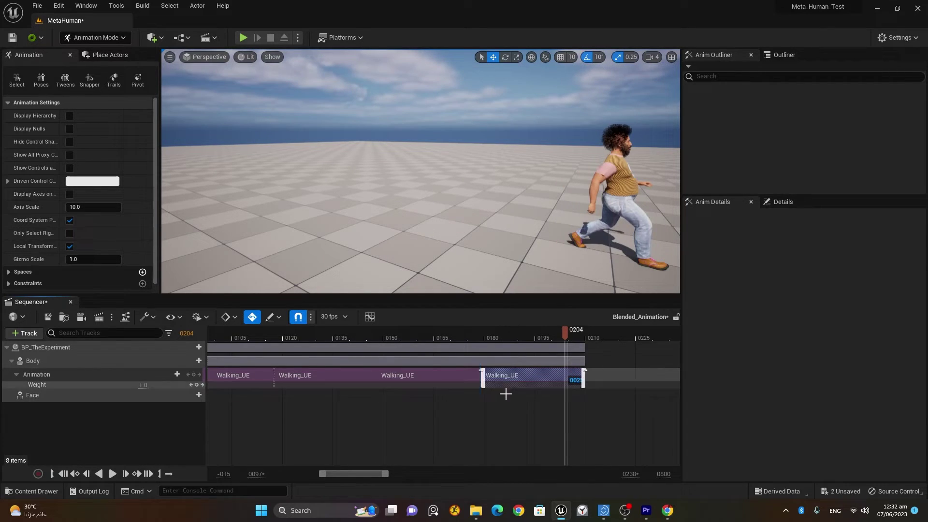
left_click(528, 424)
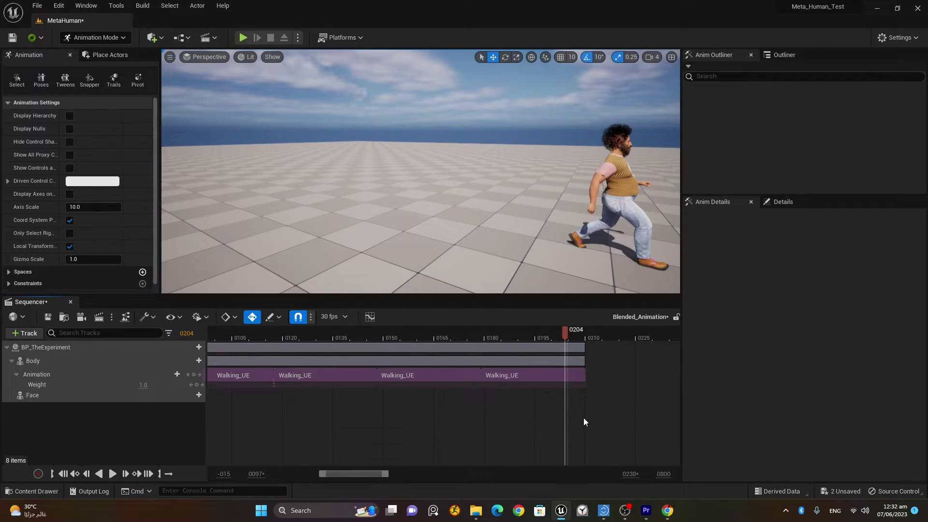
left_click_drag(584, 419, 324, 378)
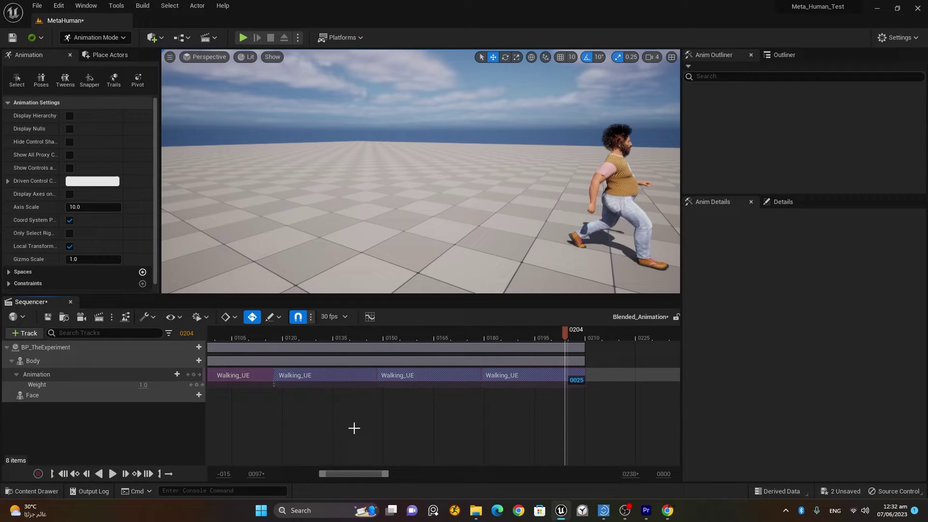
key("ctrl+z")
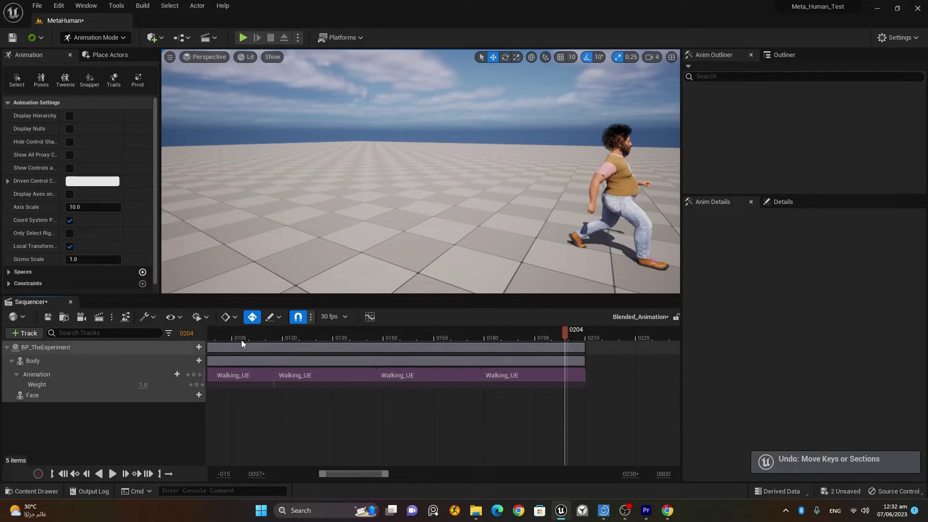
Play the walk from frame 103 and stop near its end.
left_click(225, 332)
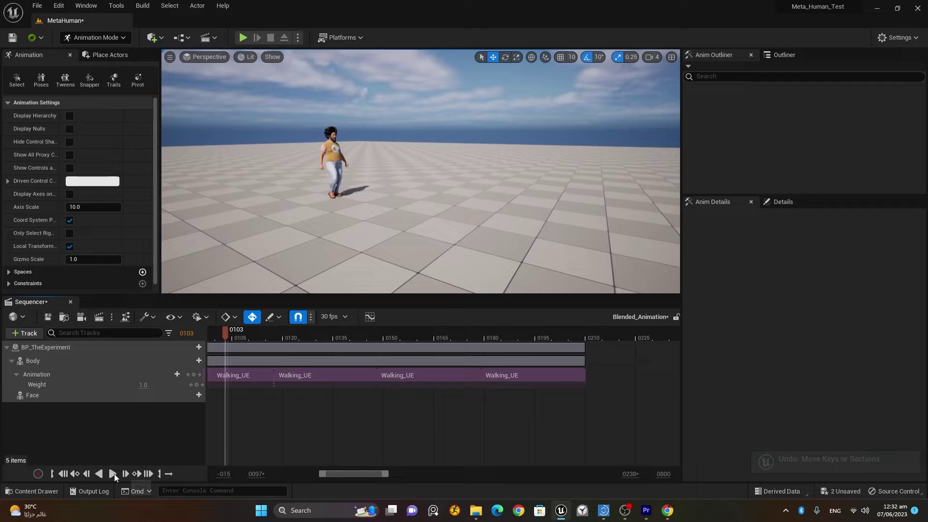
left_click(113, 474)
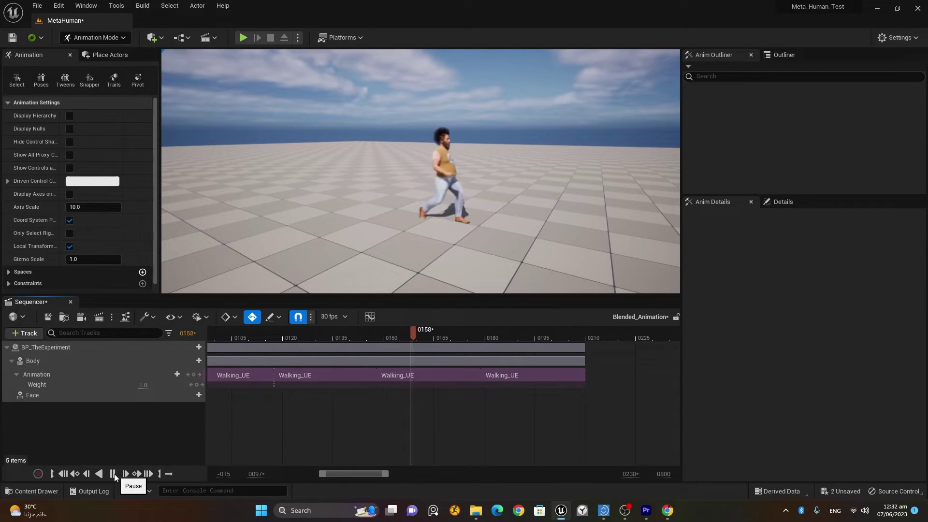
left_click(113, 474)
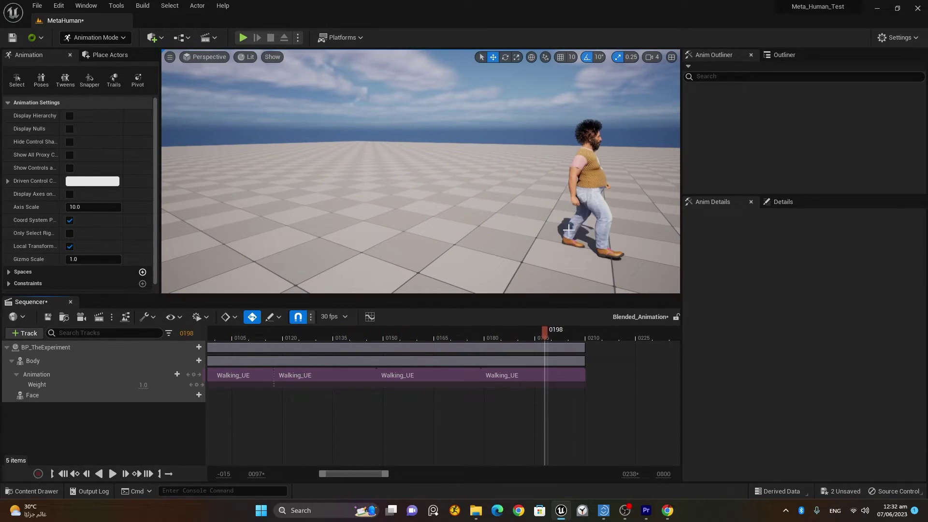
With snapping off, nudge the second Walking_UE clip earlier while checking the pose at frame 144.
left_click_drag(386, 474, 416, 474)
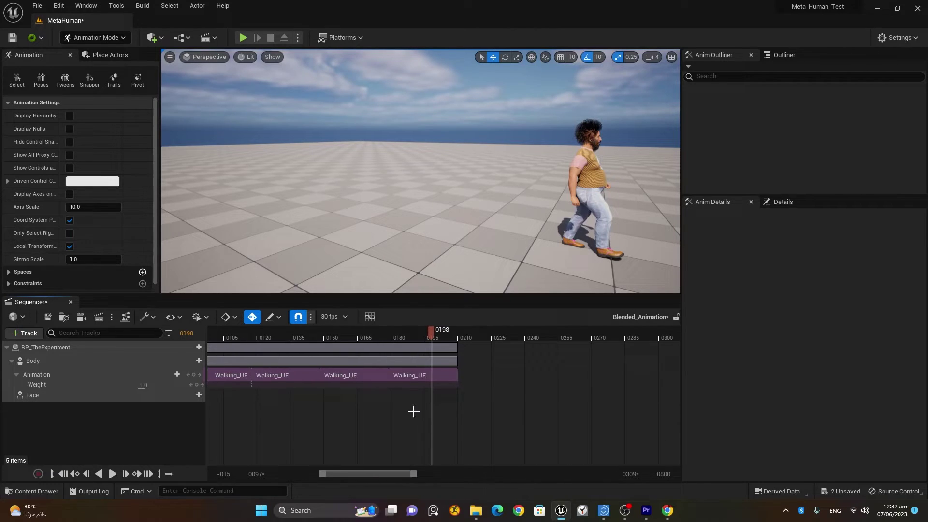
left_click(439, 379)
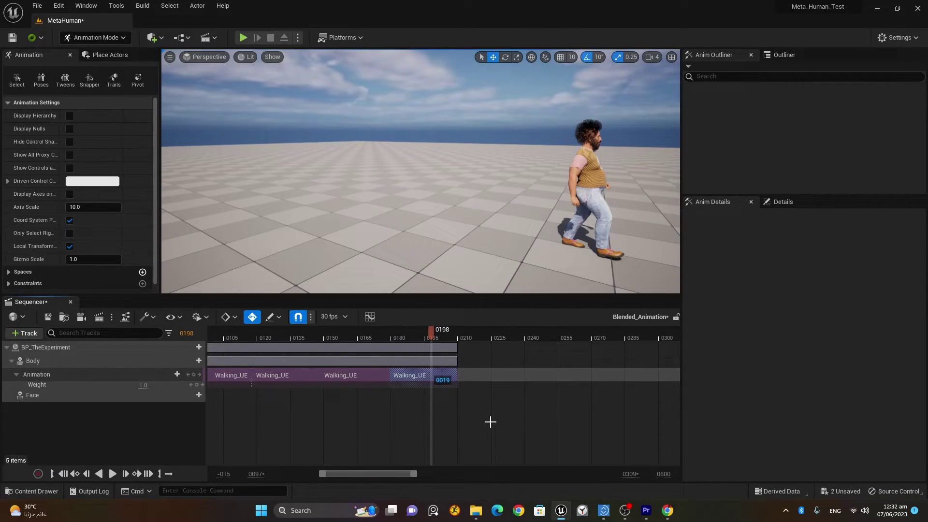
left_click_drag(394, 332, 322, 332)
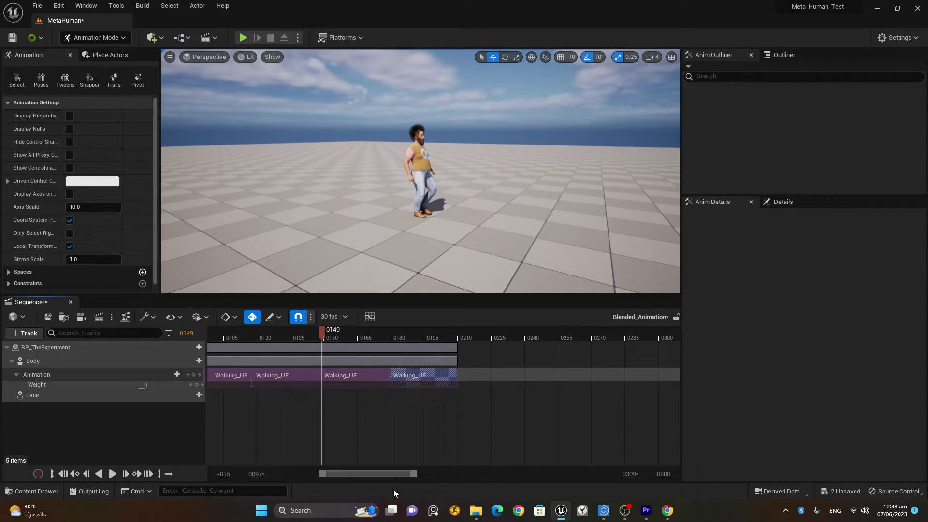
left_click_drag(404, 471, 329, 473)
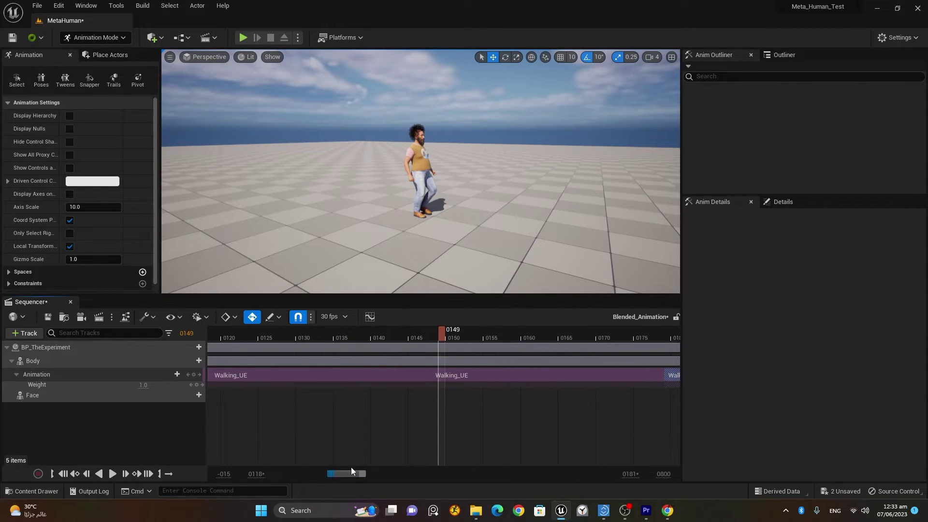
left_click(298, 317)
left_click_drag(472, 390, 461, 387)
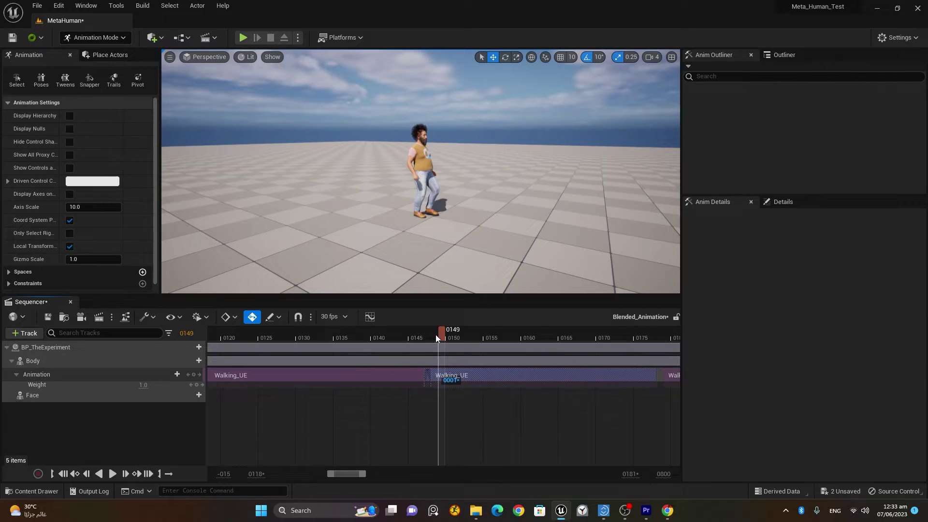
left_click_drag(423, 340, 397, 339)
left_click_drag(463, 374, 448, 373)
Undo the last nudge, extend the third Walking_UE clip to overlap the second, then switch to Mixamo.
left_click(401, 342)
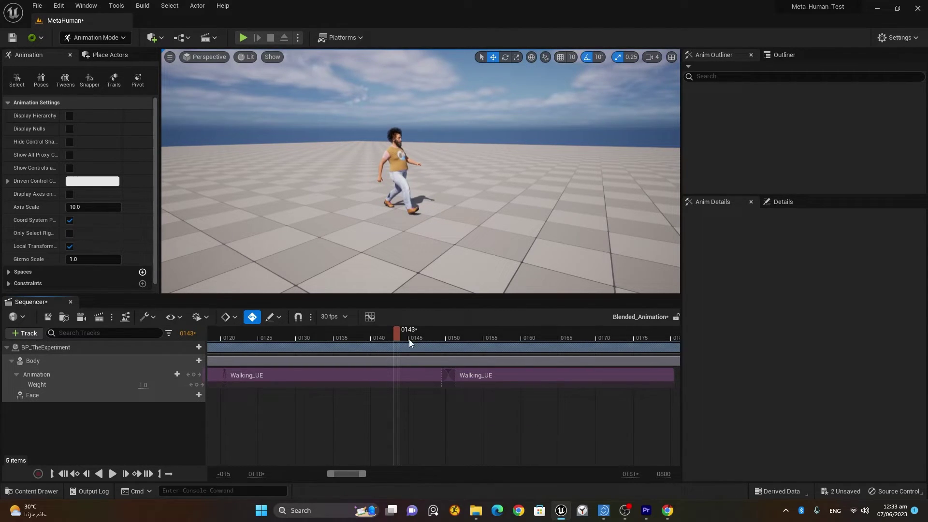
key("ctrl+z")
left_click(405, 335)
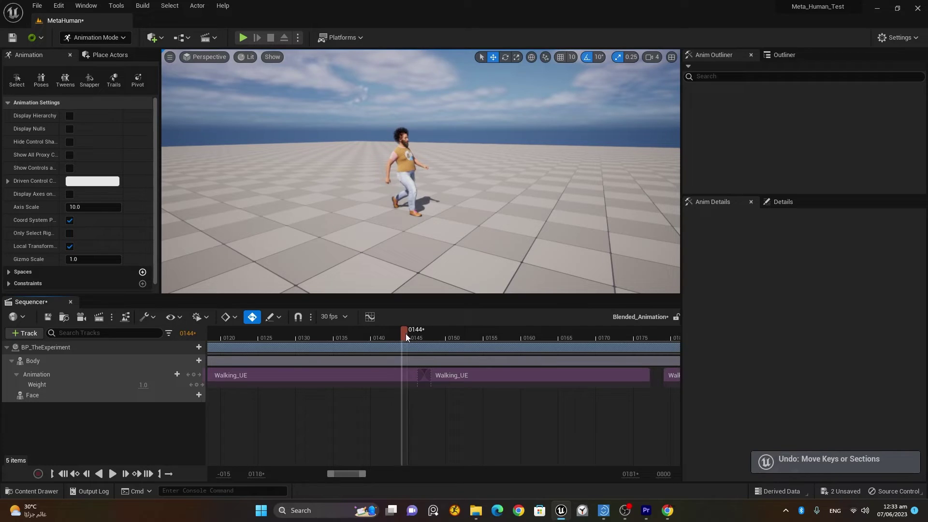
left_click_drag(420, 333, 523, 337)
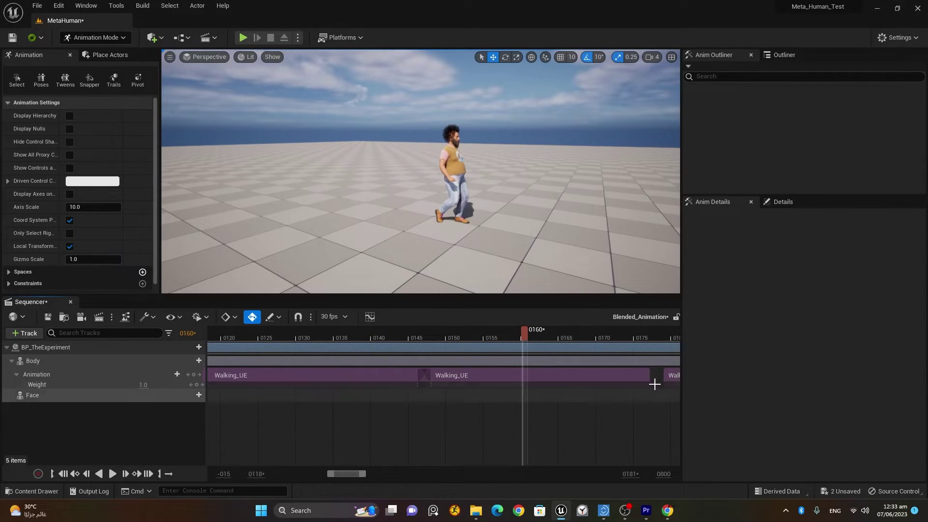
left_click_drag(672, 377, 638, 376)
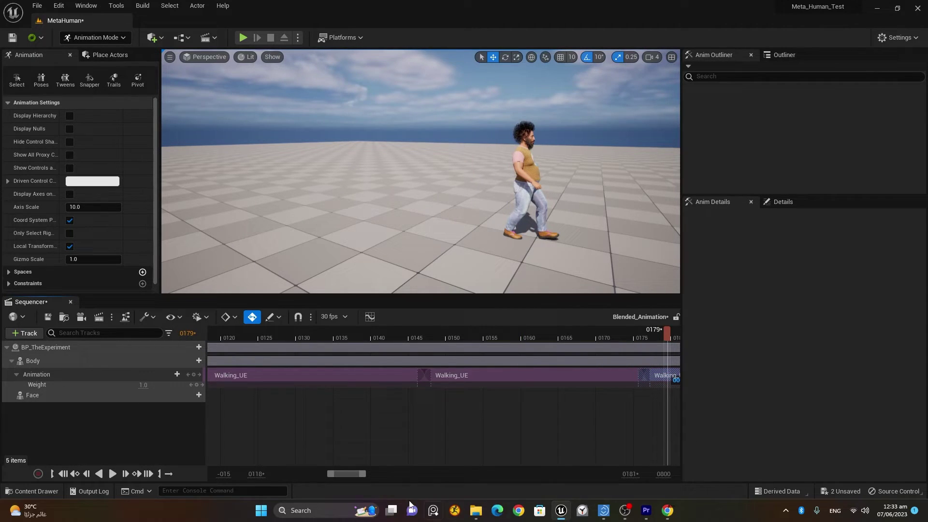
left_click_drag(342, 472, 289, 475)
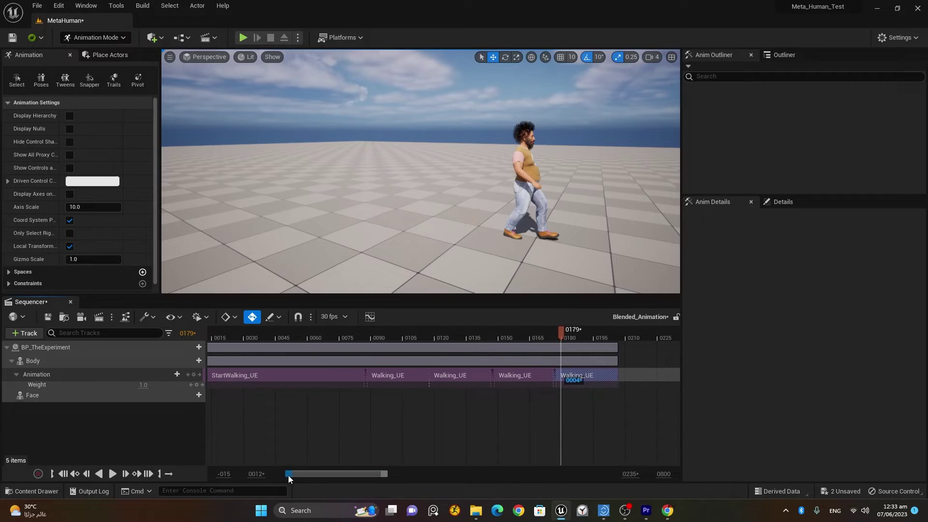
left_click(320, 338)
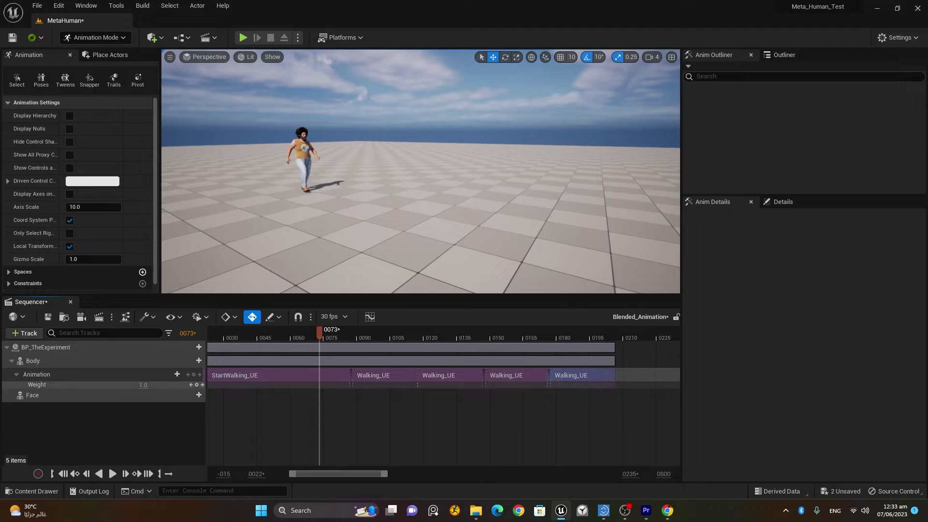
key("alt+Tab")
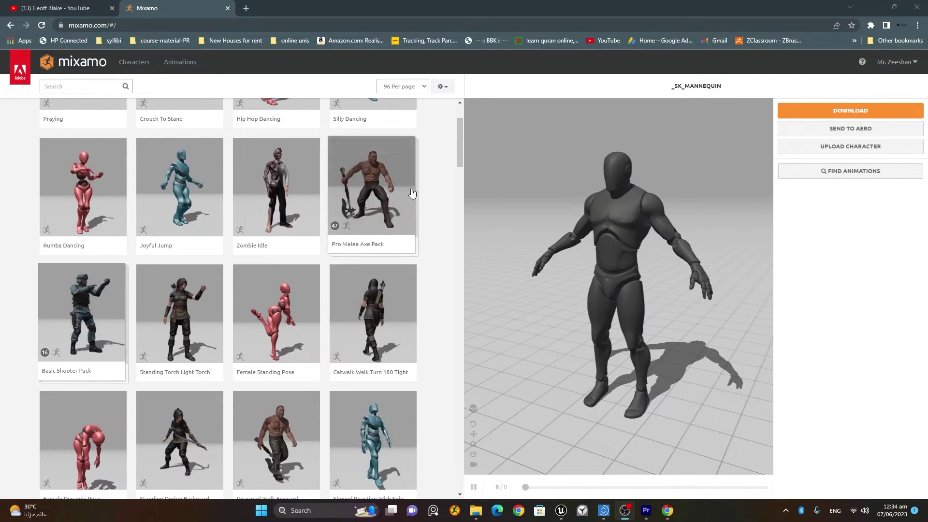
Scroll down through the Mixamo animation grid, then minimize Chrome to return to Unreal Engine.
left_click_drag(460, 155, 459, 141)
scroll(458, 145, "down", 10)
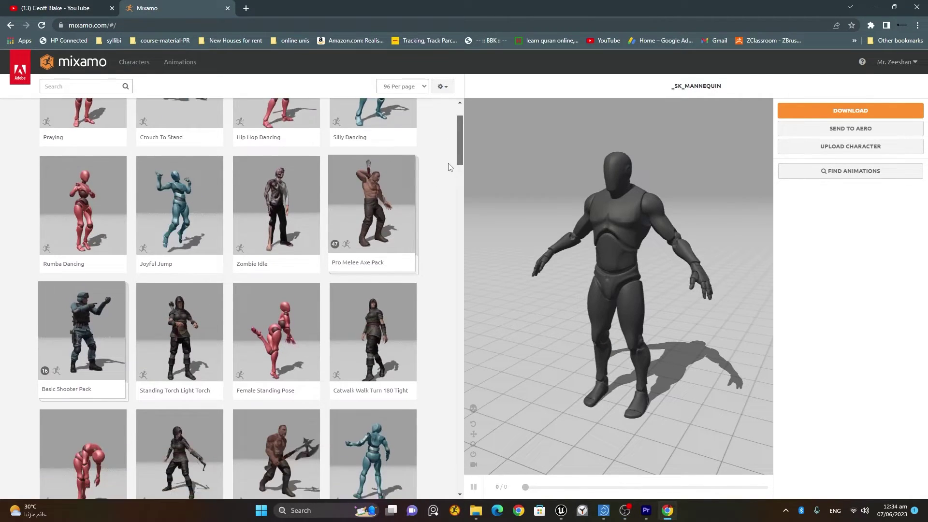
scroll(445, 218, "down", 3)
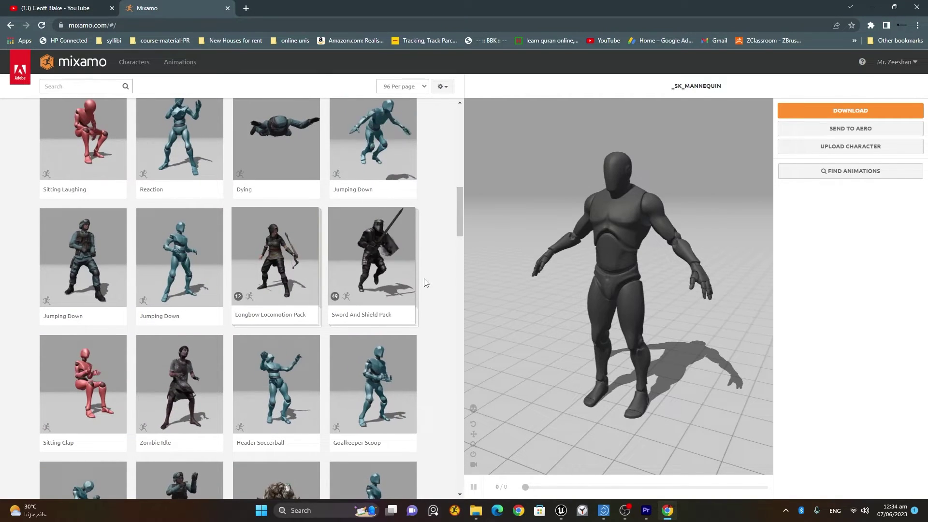
left_click(873, 9)
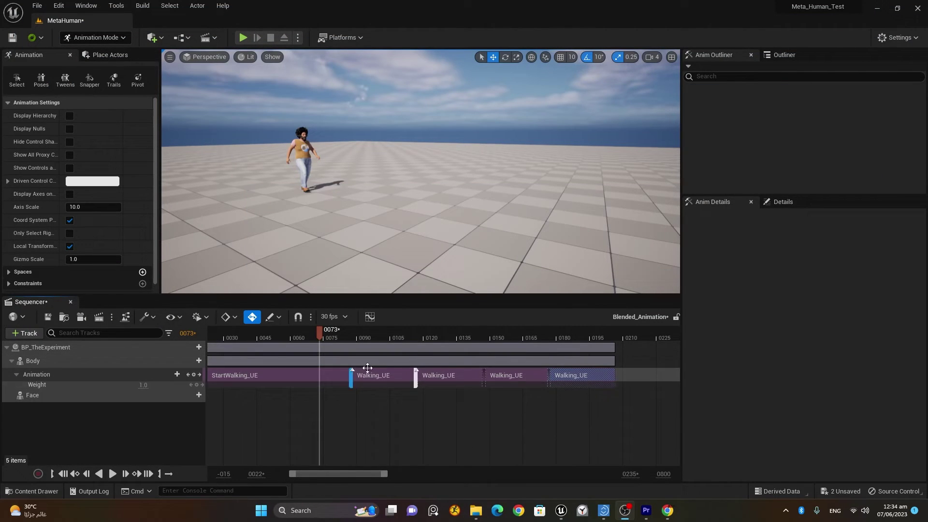
Add StopWalking_UE at frame 0206 via an 'st' search, spanning frames 207–297.
left_click_drag(291, 474, 276, 475)
left_click_drag(386, 474, 406, 474)
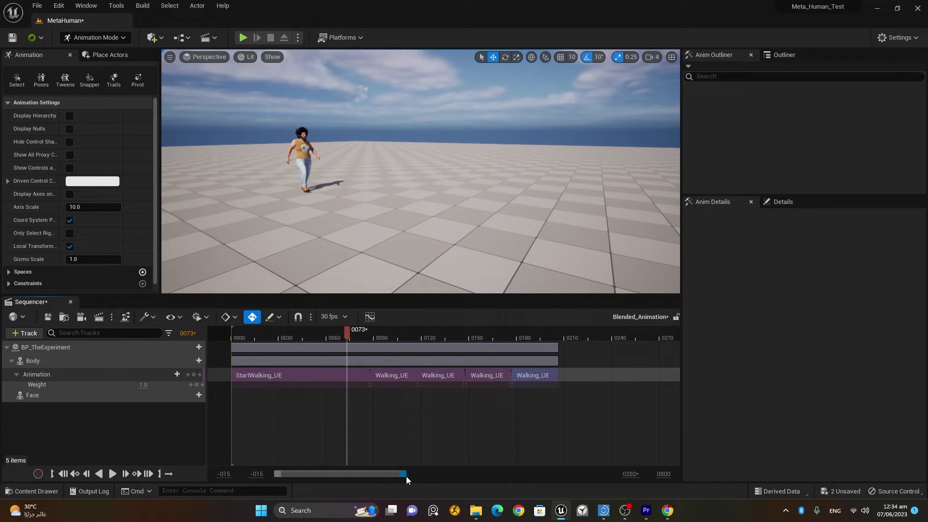
left_click_drag(576, 333, 562, 334)
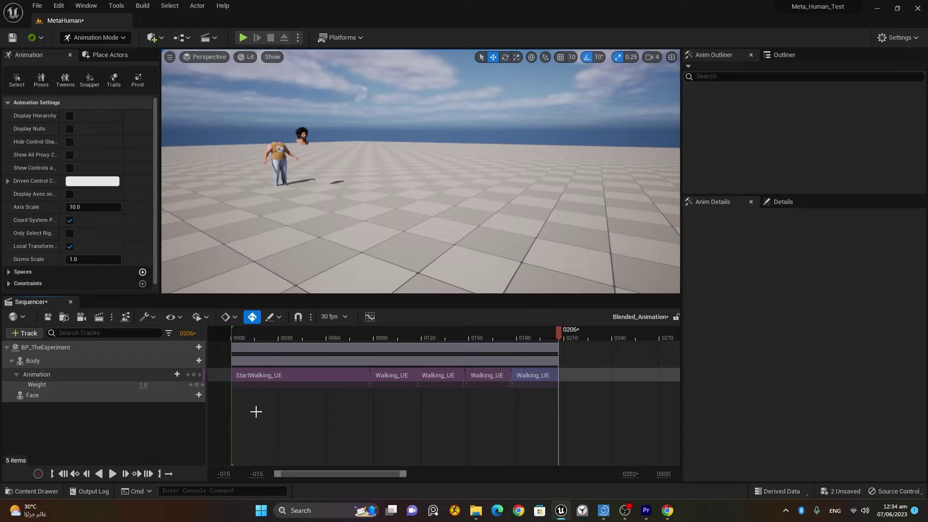
mouse_move(169, 374)
left_click(160, 376)
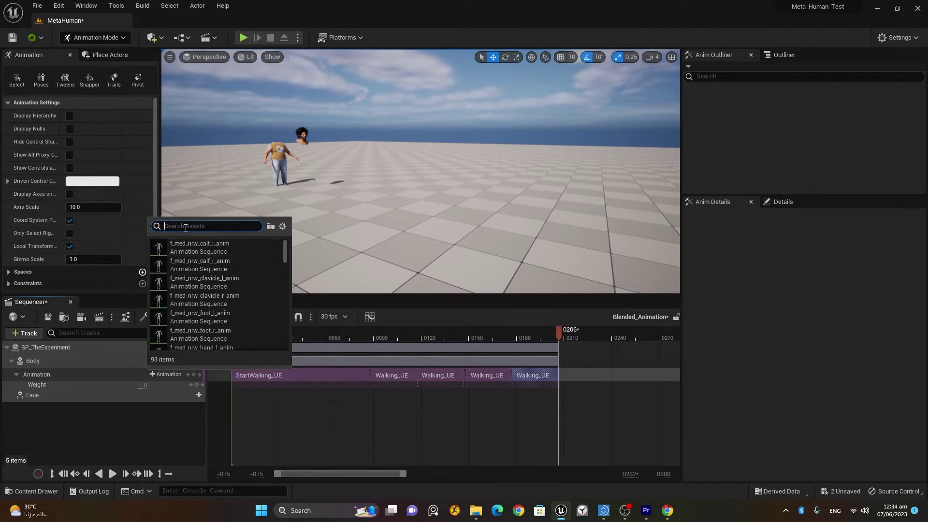
type("end")
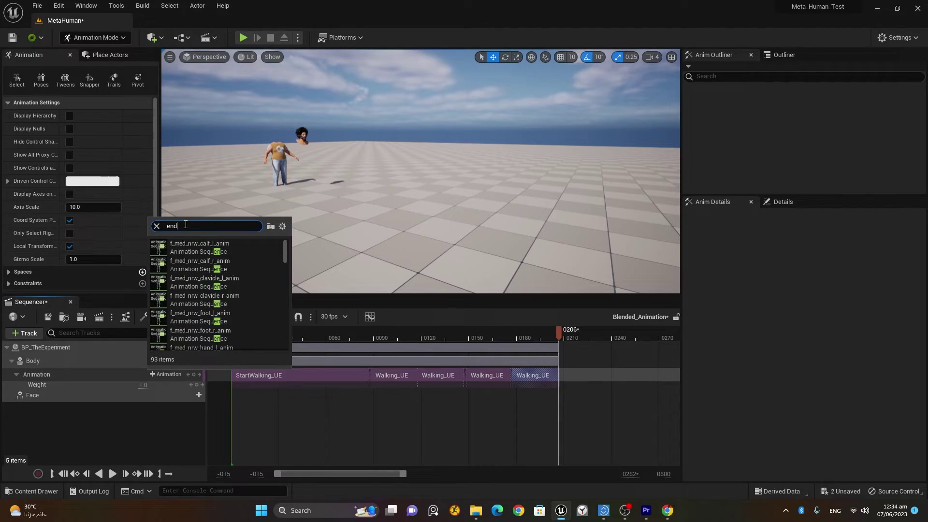
key("BackSpace")
key("BackSpace")
key("BackSpace")
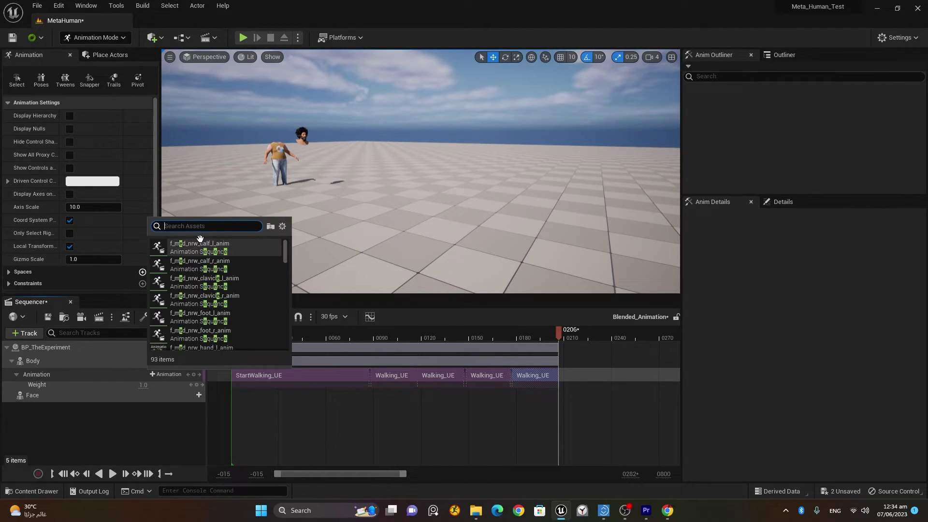
type("stop")
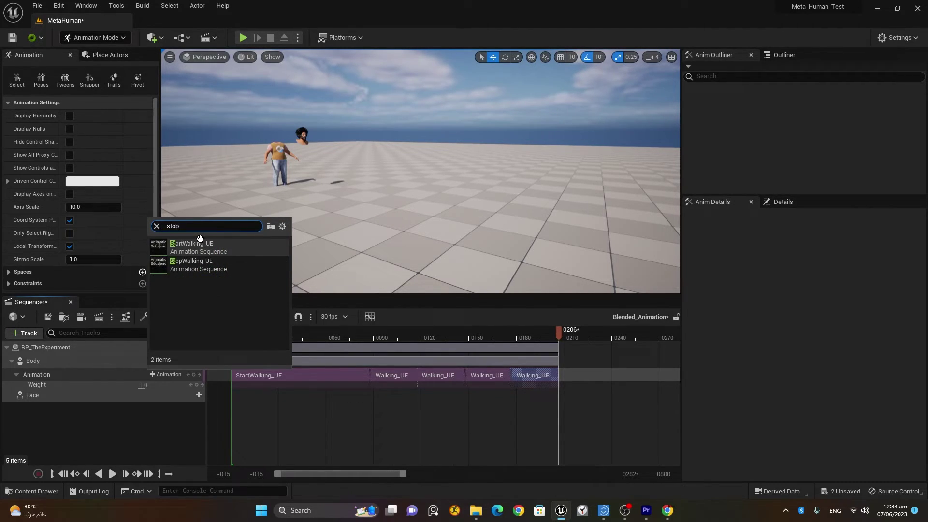
left_click(199, 246)
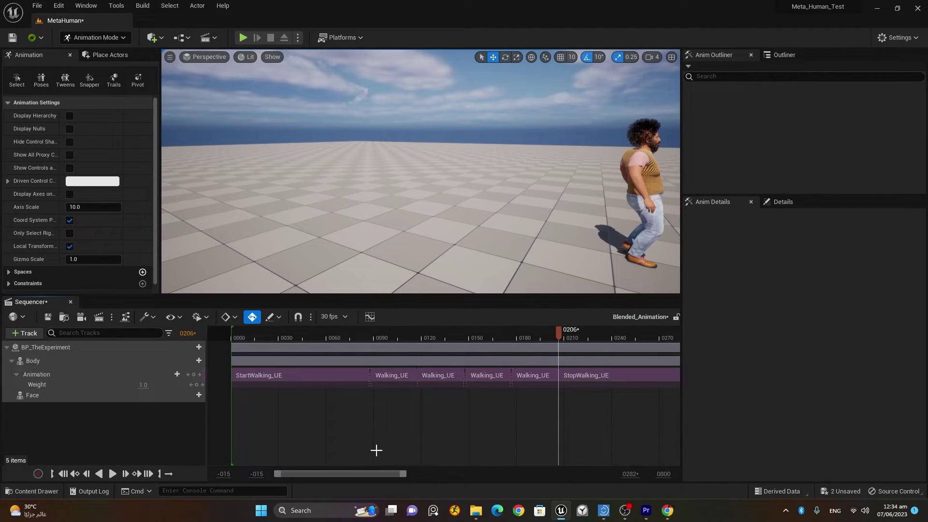
left_click_drag(344, 474, 385, 474)
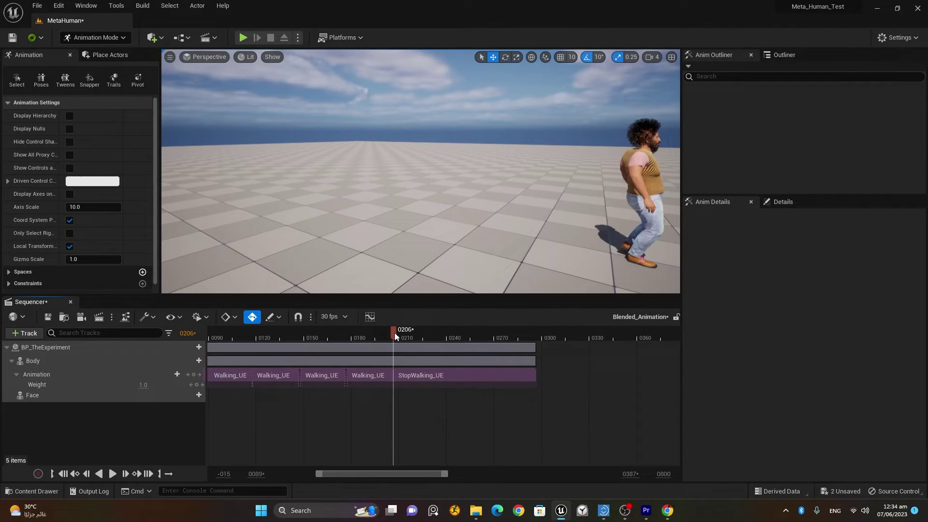
mouse_move(395, 332)
left_mouse_down()
mouse_move(381, 332)
mouse_move(404, 333)
left_mouse_up()
left_click(429, 375)
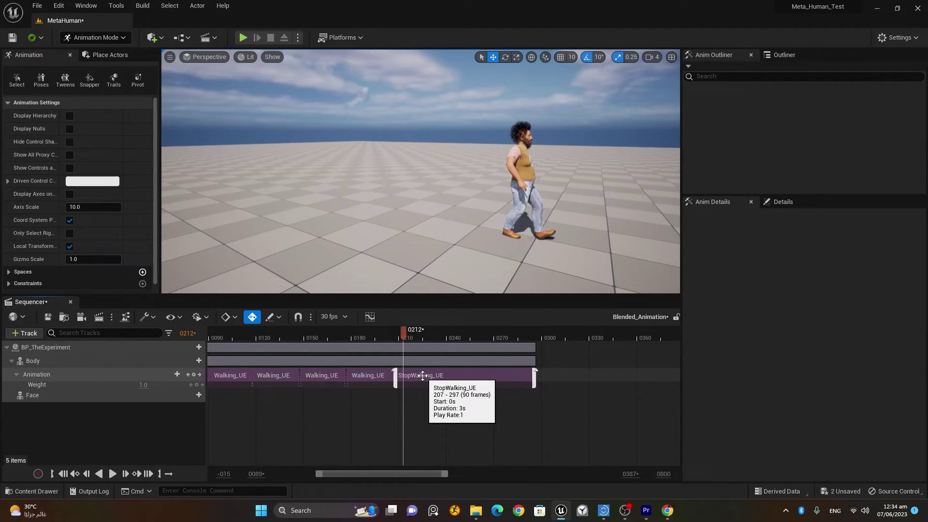
Match StopWalking_UE to the previous clip's root bone.
right_click(423, 376)
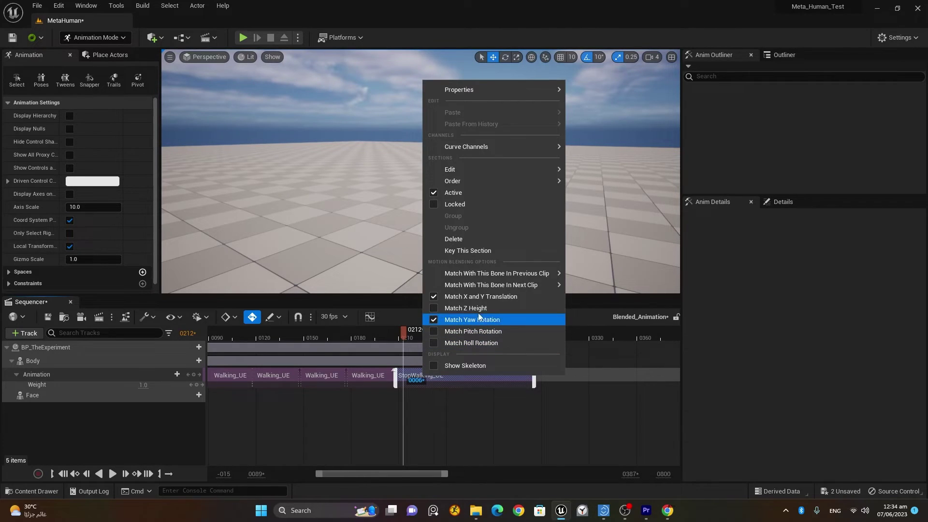
mouse_move(477, 278)
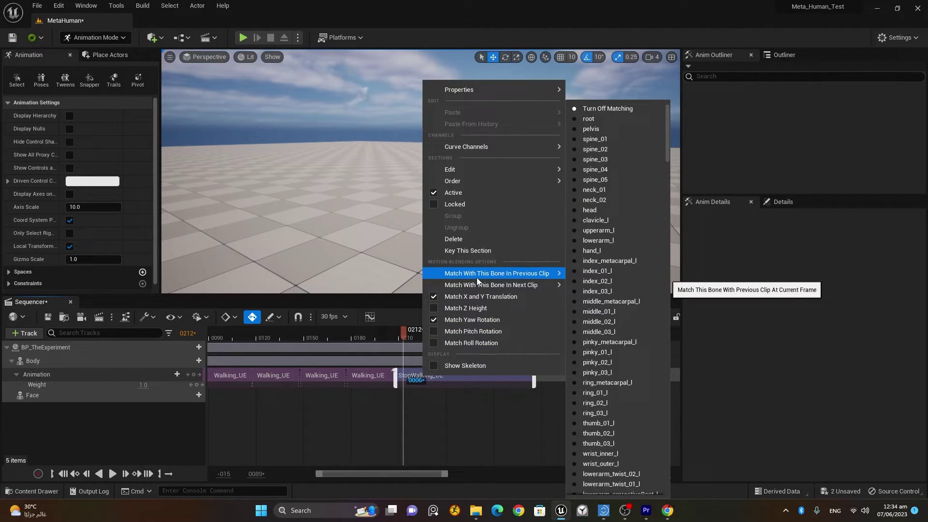
left_click(602, 120)
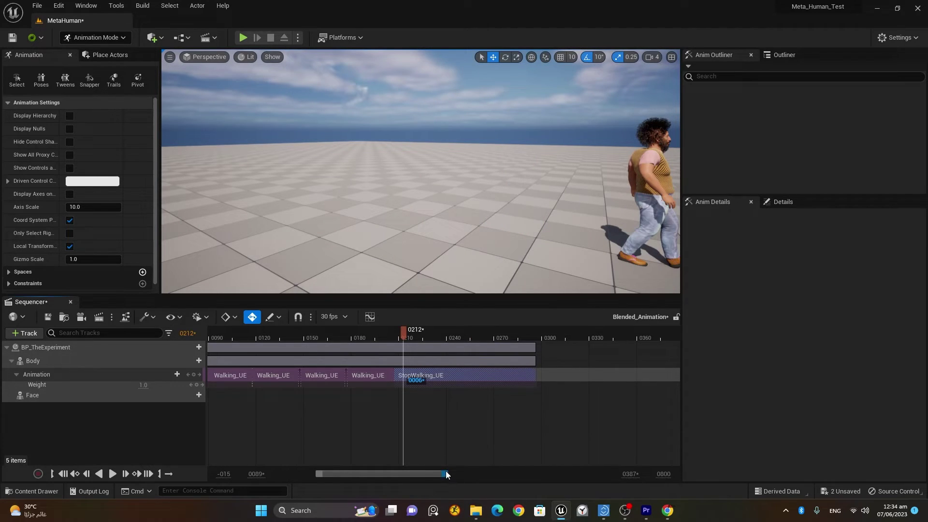
Slide StopWalking_UE two frames earlier so it overlaps the last Walking_UE clip.
left_click_drag(445, 473, 492, 473)
left_click_drag(352, 336, 331, 337)
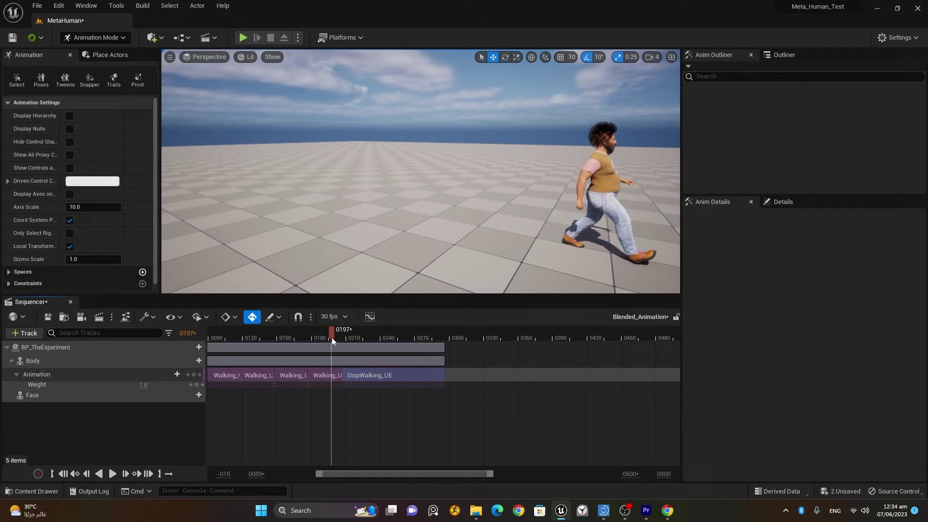
mouse_move(322, 475)
left_mouse_down()
mouse_move(335, 476)
mouse_move(319, 477)
left_mouse_up()
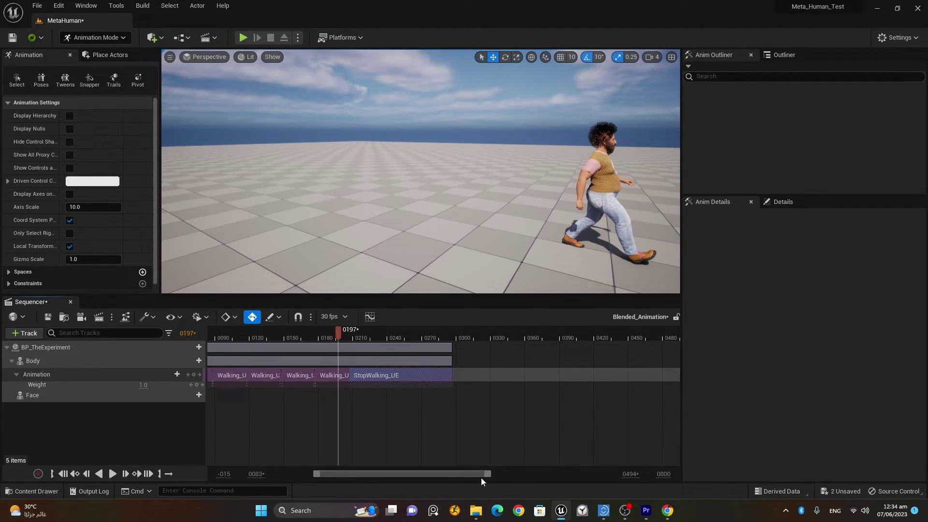
left_click_drag(485, 474, 414, 474)
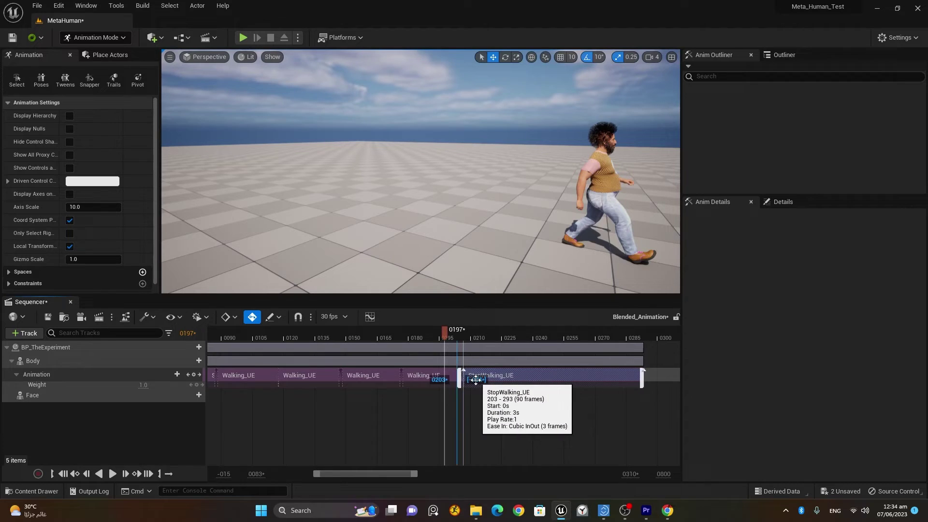
left_click_drag(476, 380, 471, 381)
left_click_drag(445, 333, 472, 334)
Pull the playback range's red end marker back to where StopWalking_UE ends.
right_click_drag(478, 203, 479, 203)
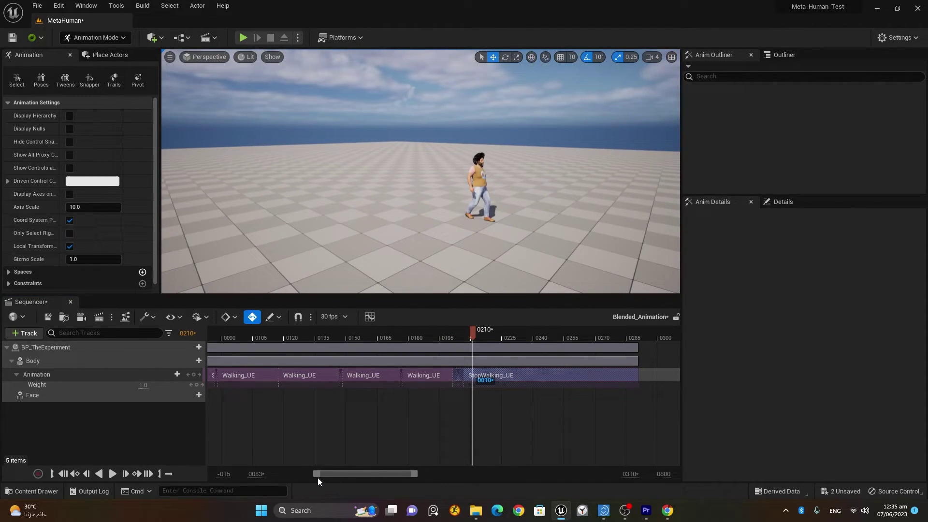
left_click_drag(318, 477, 274, 476)
left_click_drag(414, 475, 603, 474)
left_click_drag(643, 334, 393, 345)
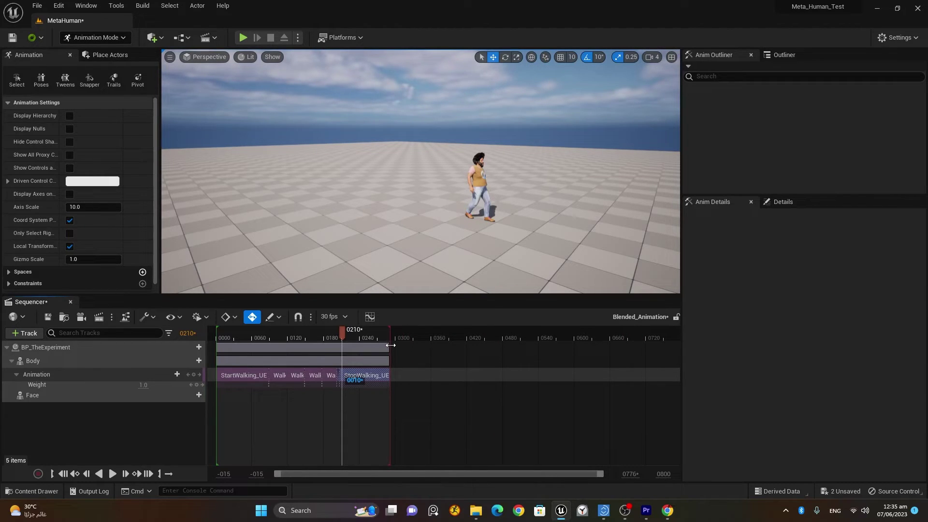
left_click(65, 476)
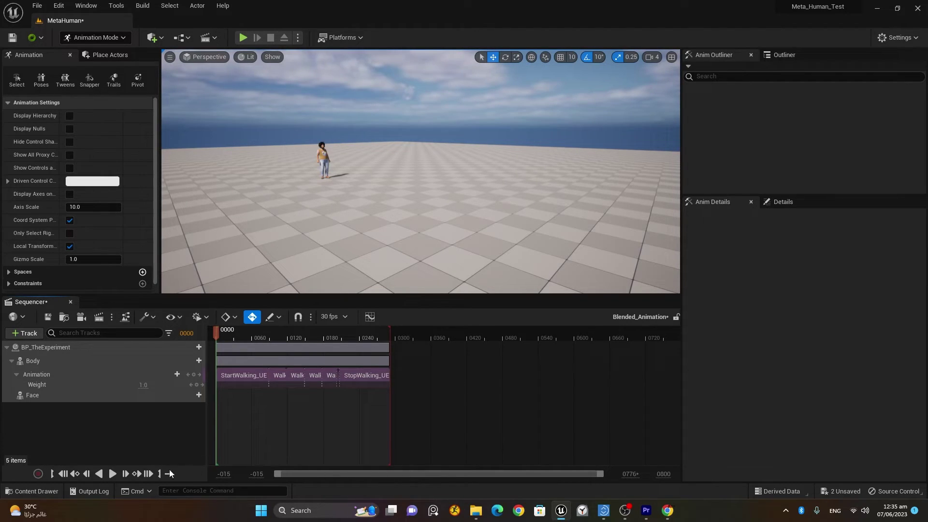
left_click(116, 473)
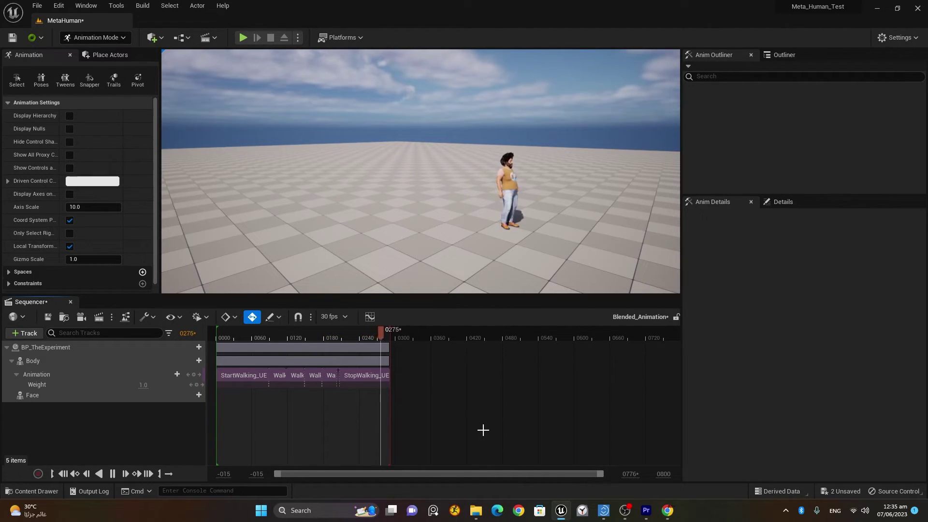
key("space")
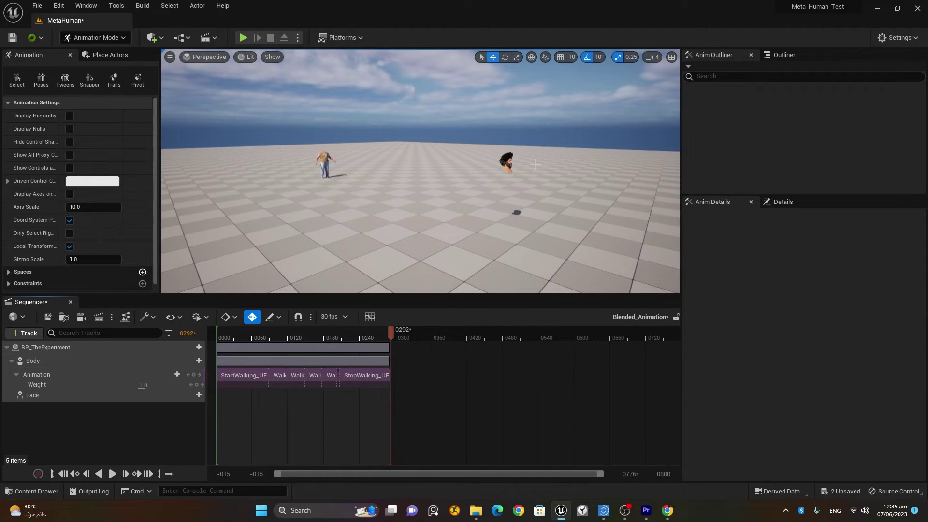
left_click(113, 473)
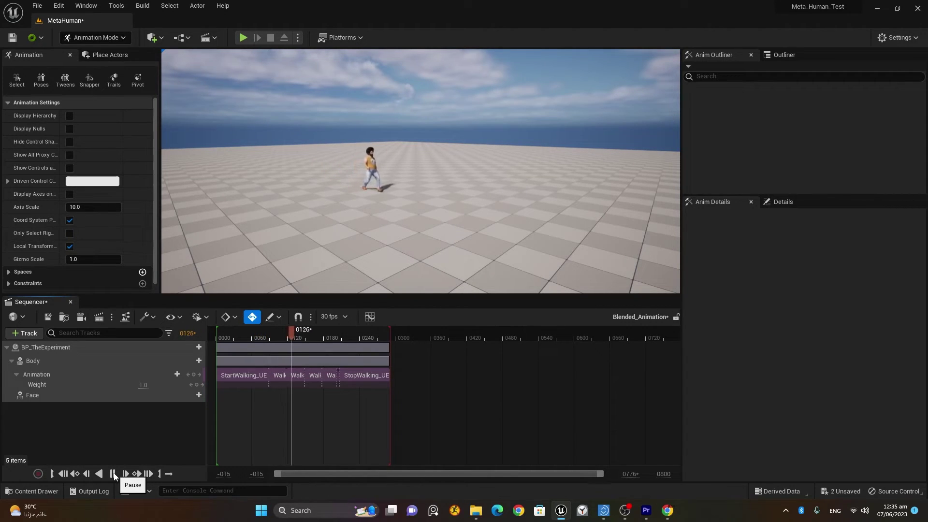
left_click(114, 474)
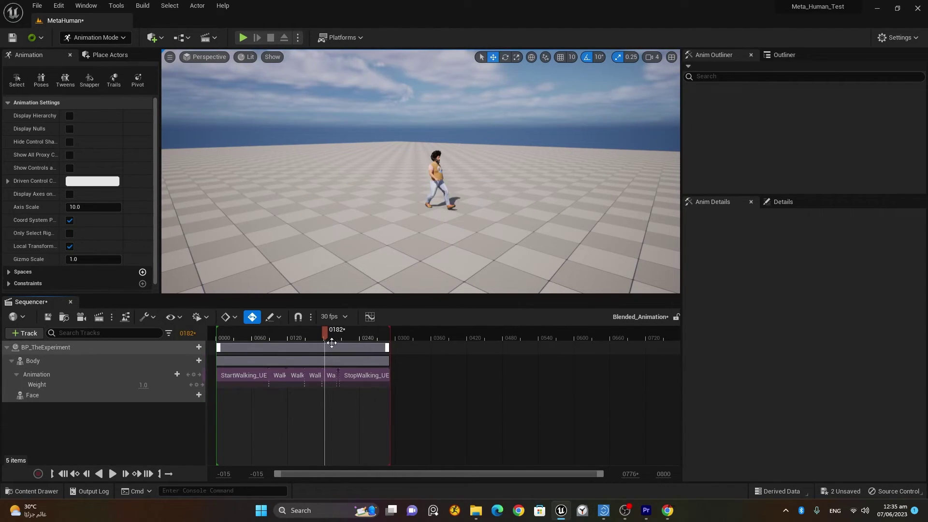
left_click_drag(328, 334, 248, 341)
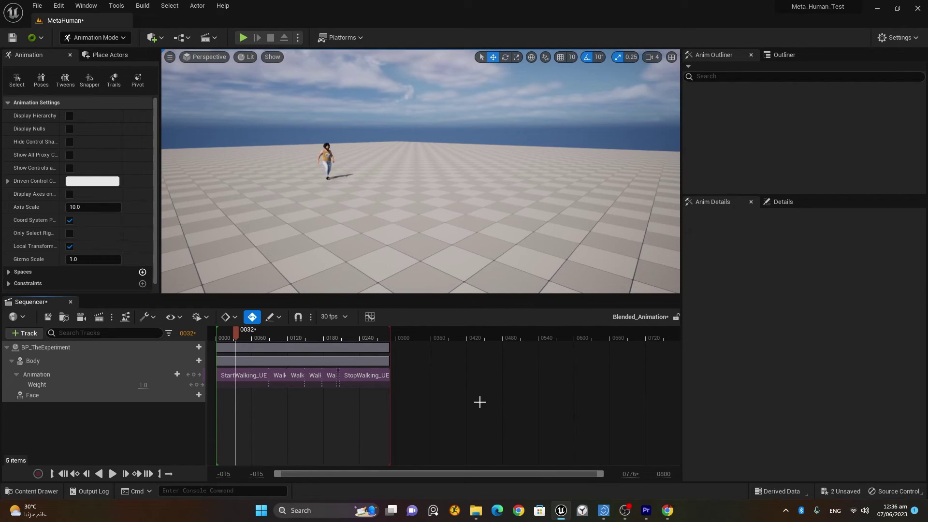
left_click(111, 474)
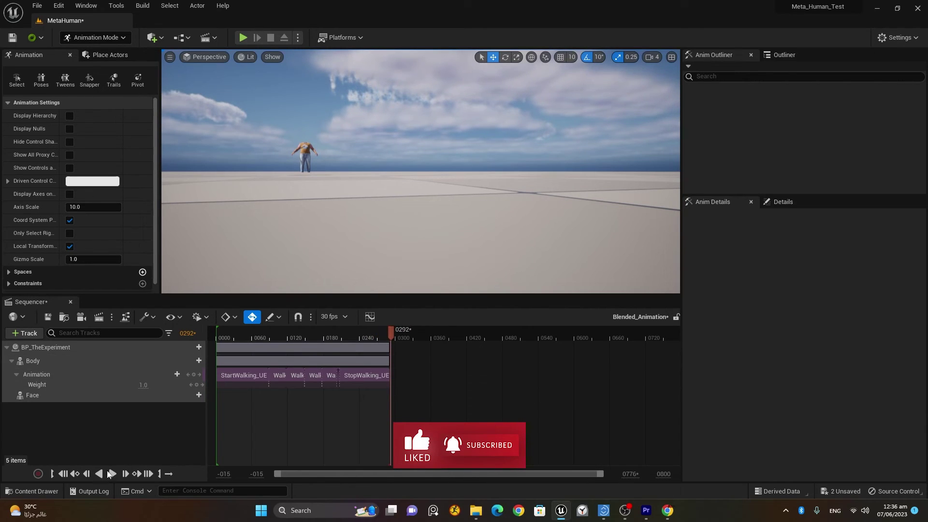
left_click(64, 474)
left_click(112, 474)
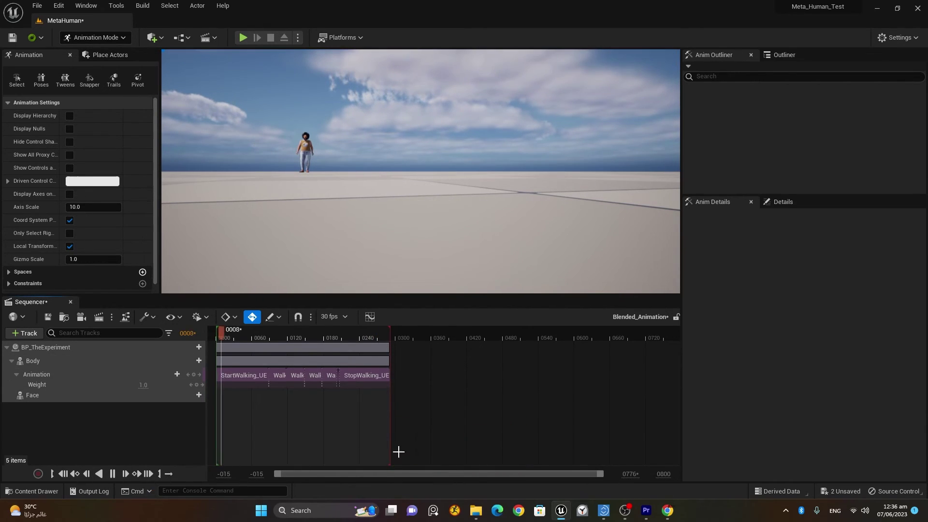